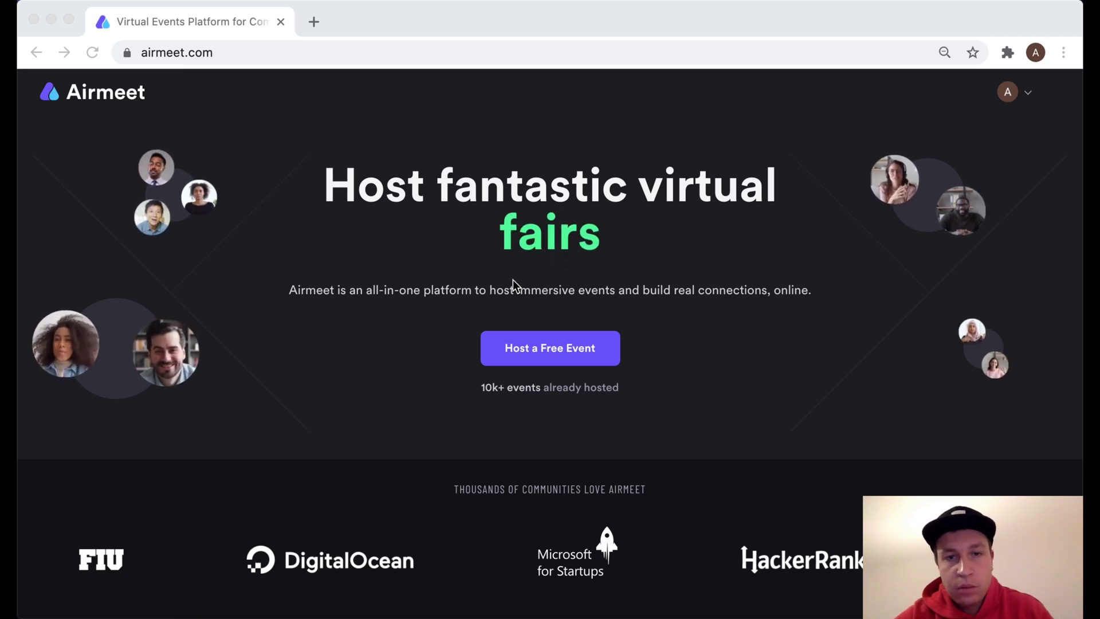
# Step: Open the community dashboard from the homepage and review its 1 team member and 4 Airmeets
pyautogui.click(761, 222)
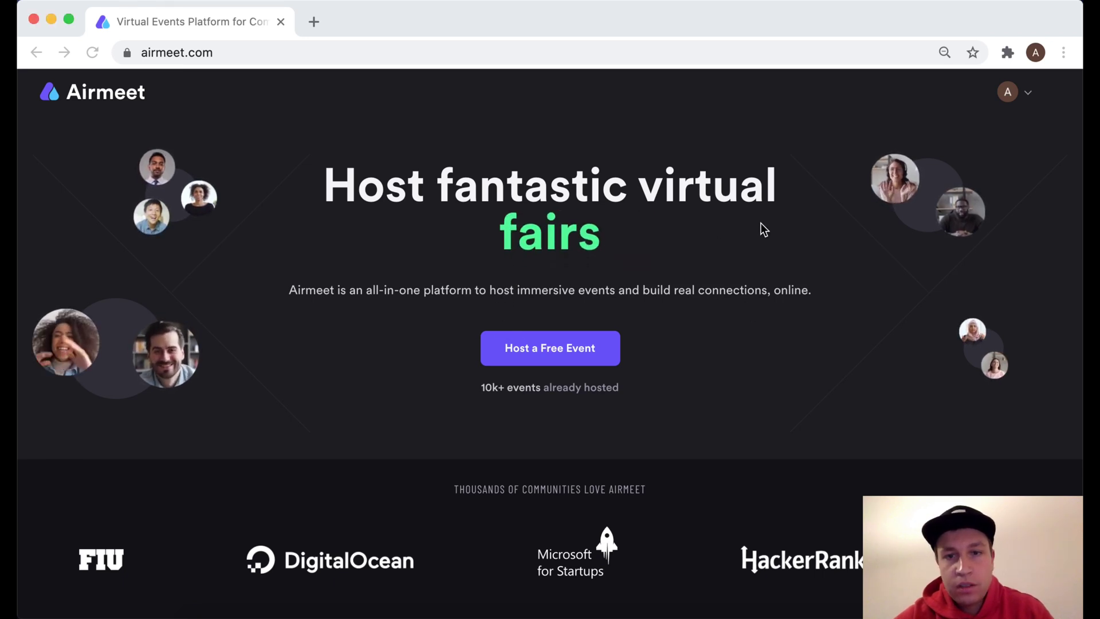
pyautogui.click(562, 359)
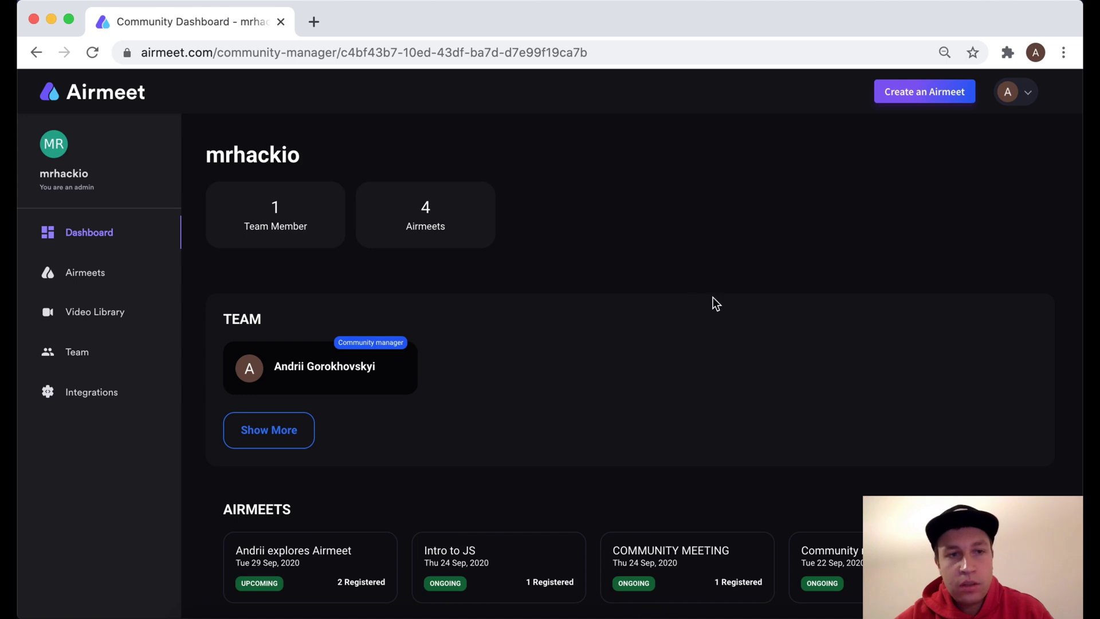
pyautogui.scroll(-3, 713, 298)
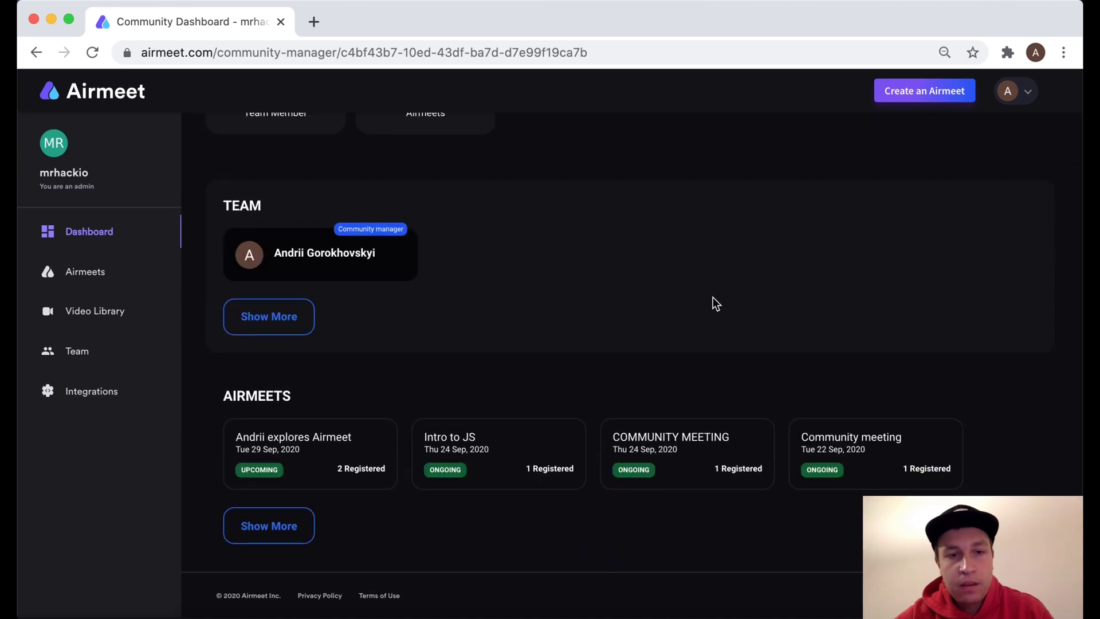
pyautogui.scroll(3, 712, 297)
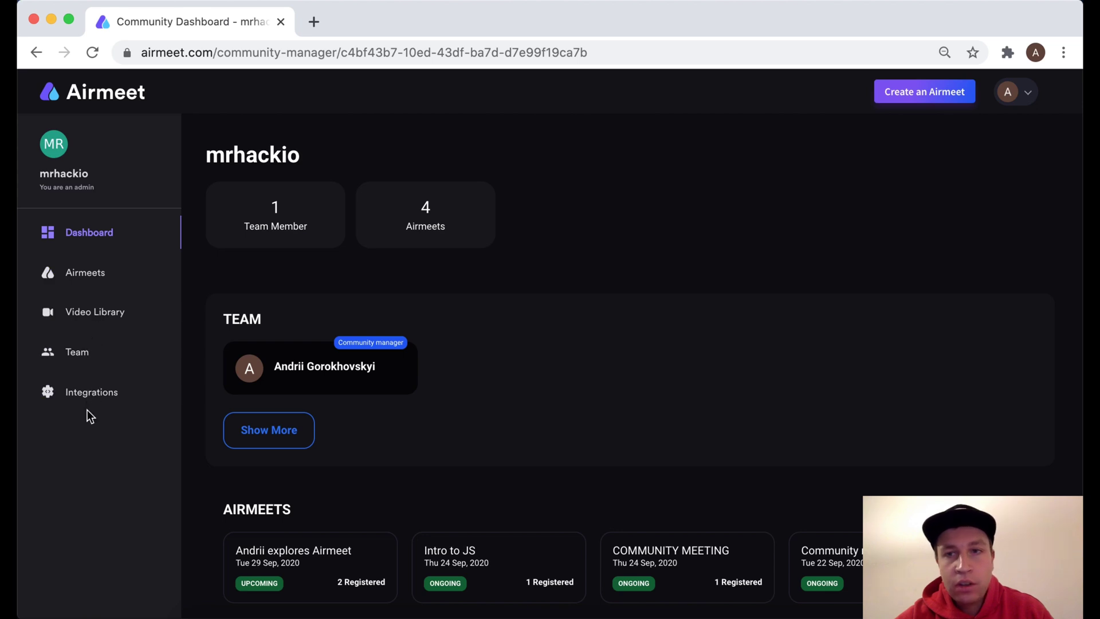
# Step: Browse the Airmeets list (4 Airmeets, 5 registrations, 5 attendees) and bring up the creation options
pyautogui.click(99, 282)
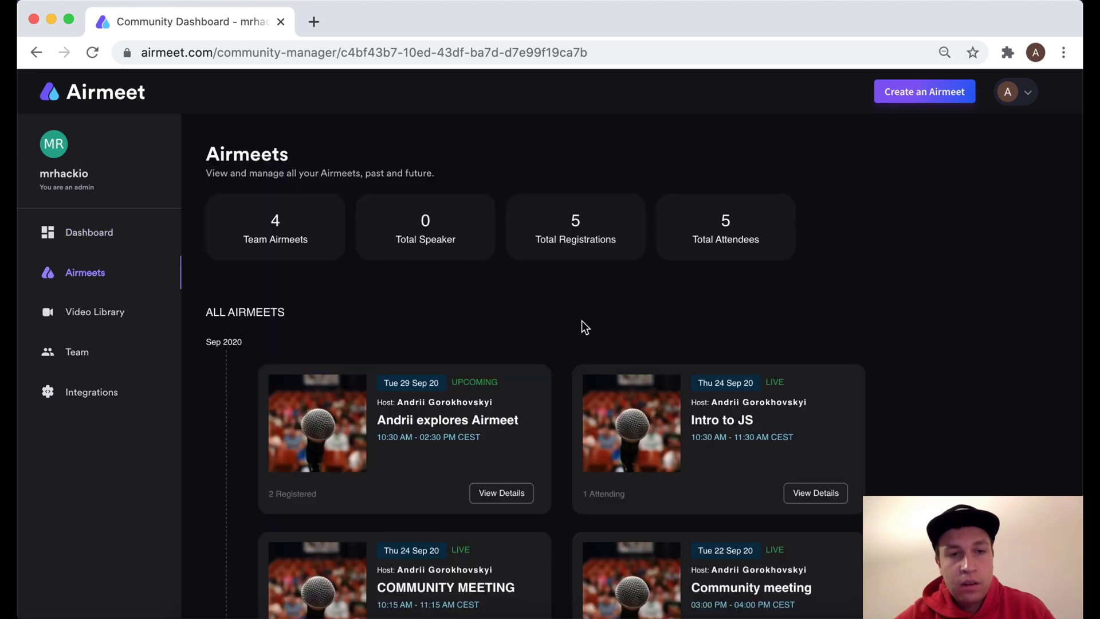
pyautogui.scroll(-2, 583, 322)
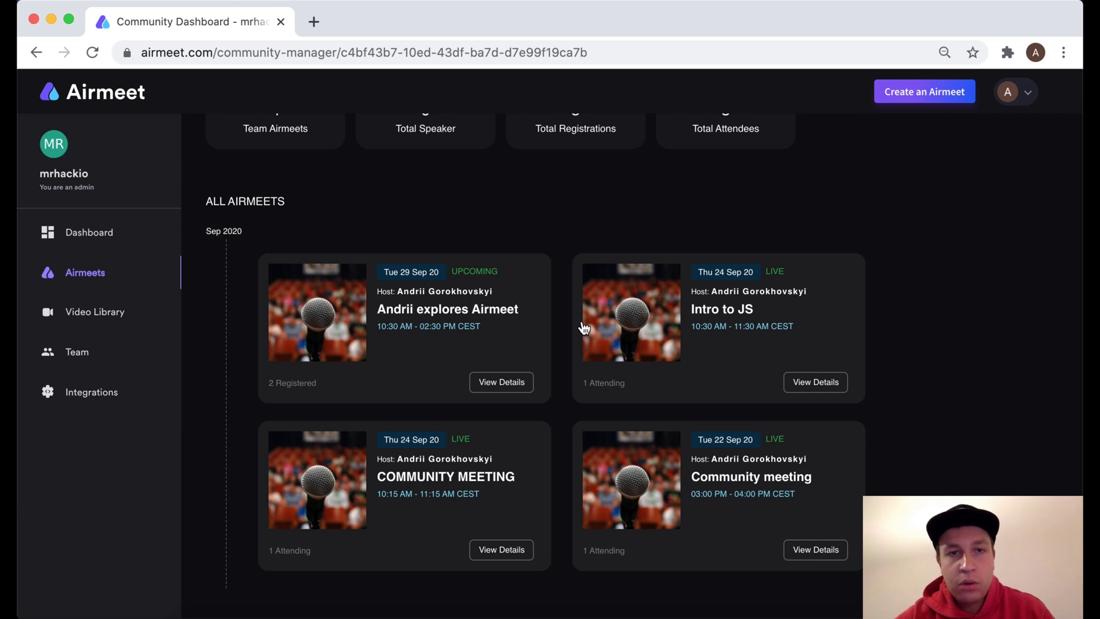
pyautogui.scroll(-1, 582, 327)
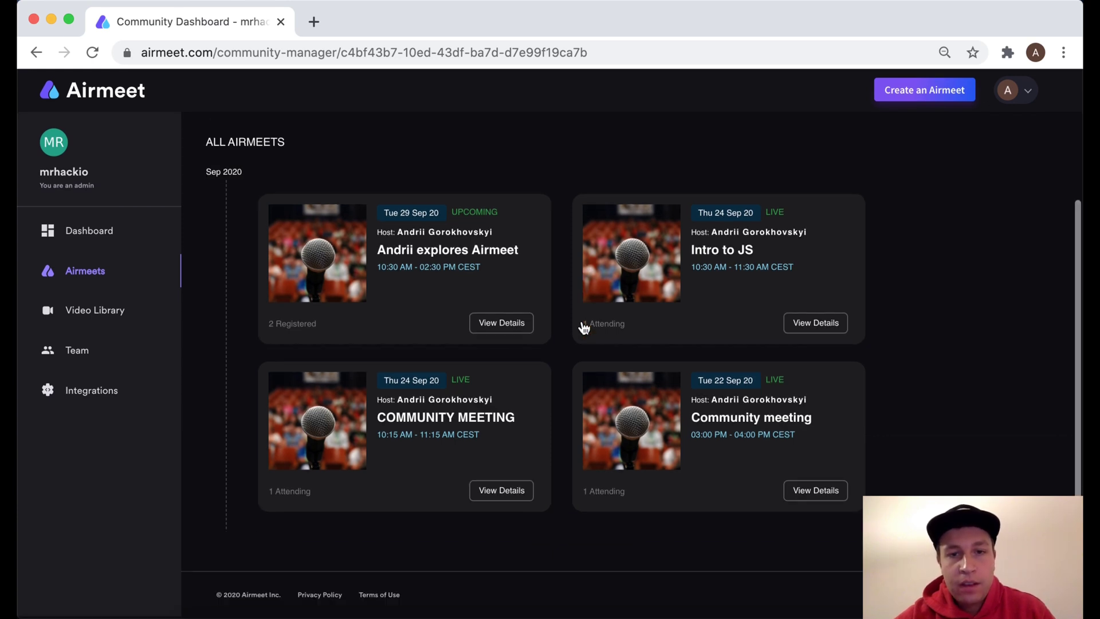
pyautogui.scroll(2, 583, 327)
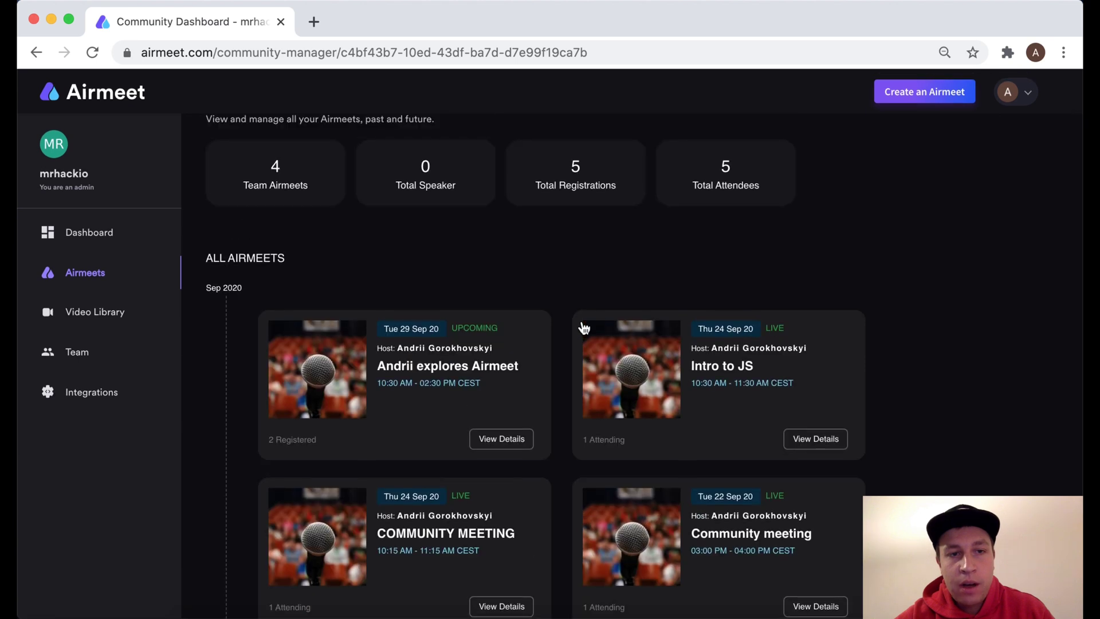
pyautogui.scroll(1, 583, 327)
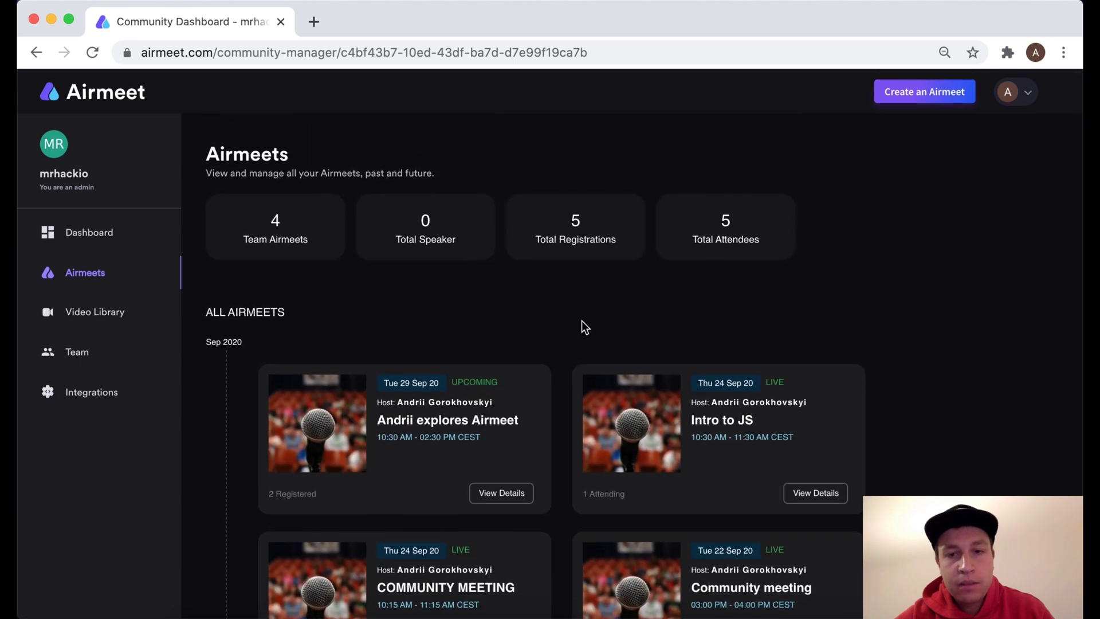
pyautogui.scroll(-3, 582, 324)
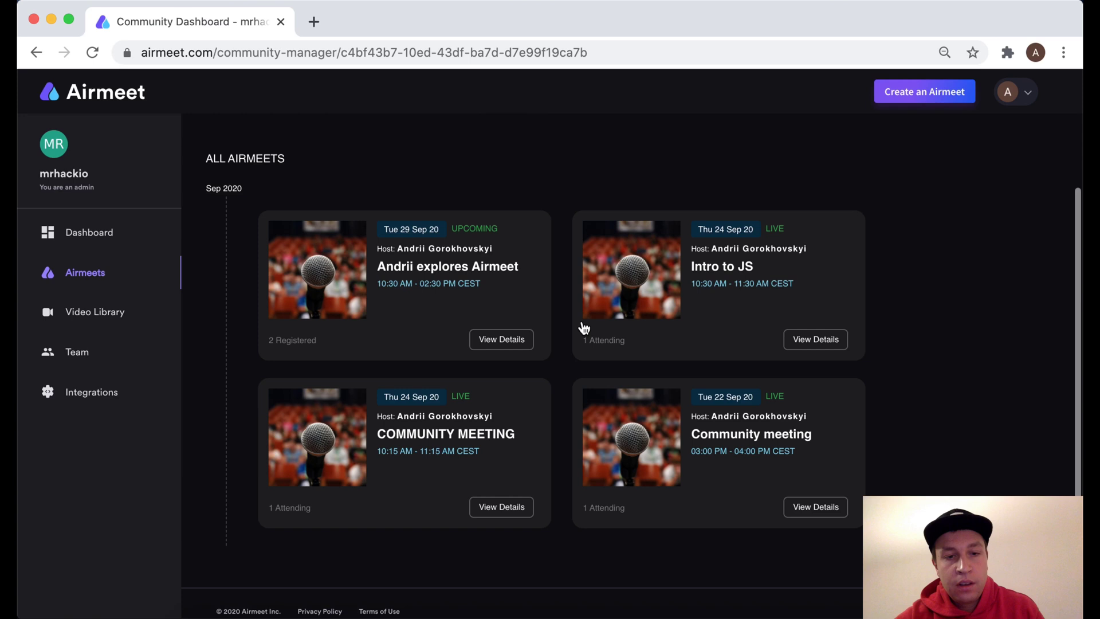
pyautogui.scroll(3, 583, 326)
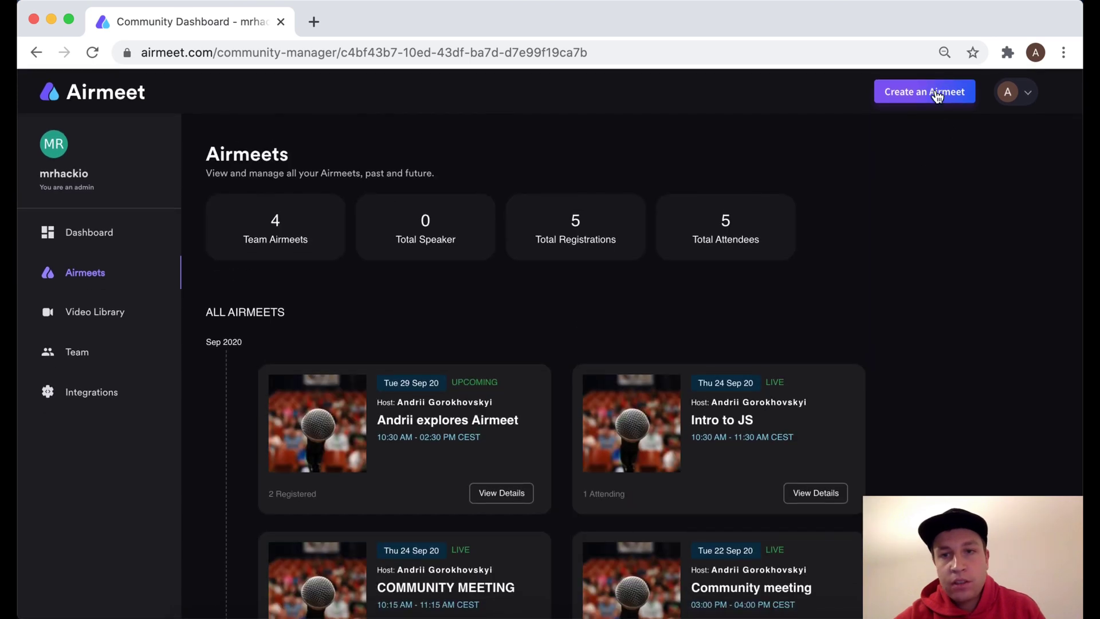
pyautogui.click(937, 96)
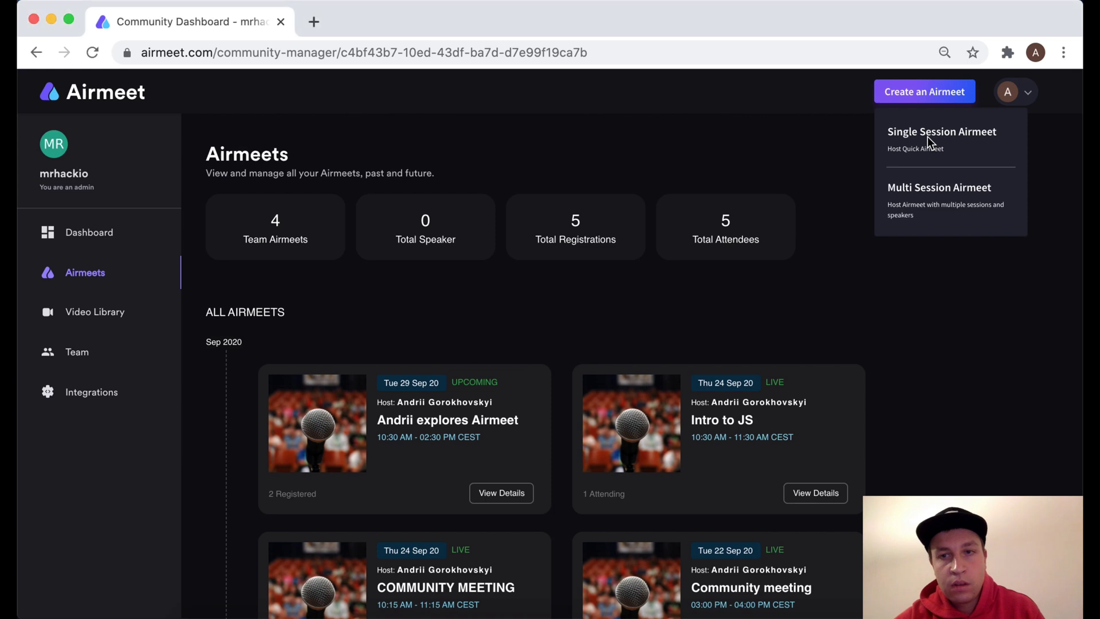
# Step: Start a single-session Airmeet named 'Job Fair Meeting' with description 'Looking for graduates'
pyautogui.click(911, 137)
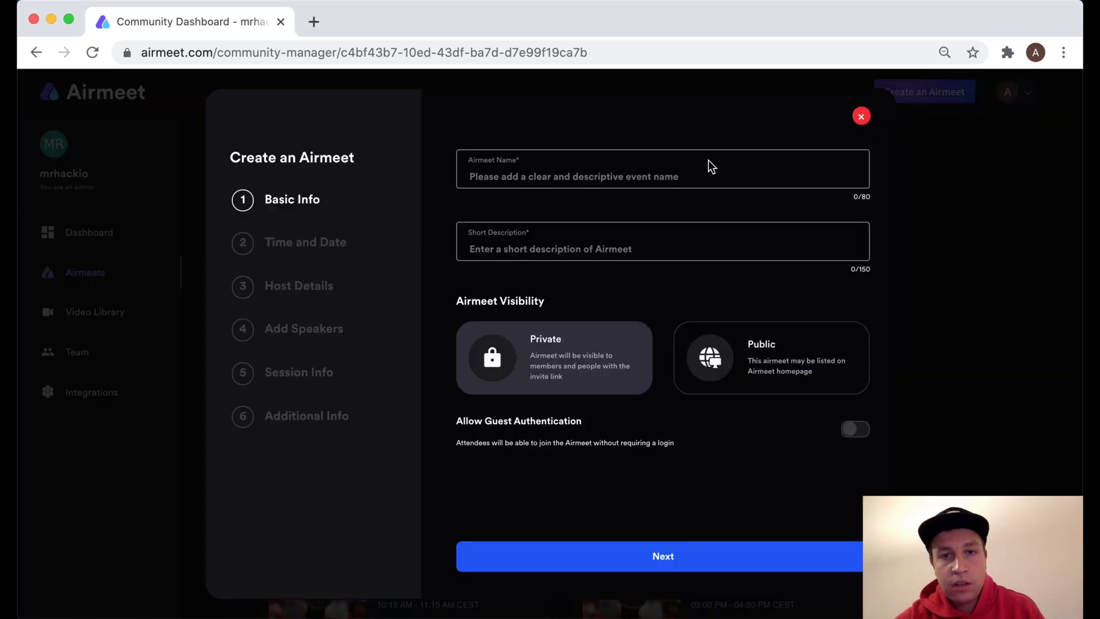
pyautogui.click(683, 176)
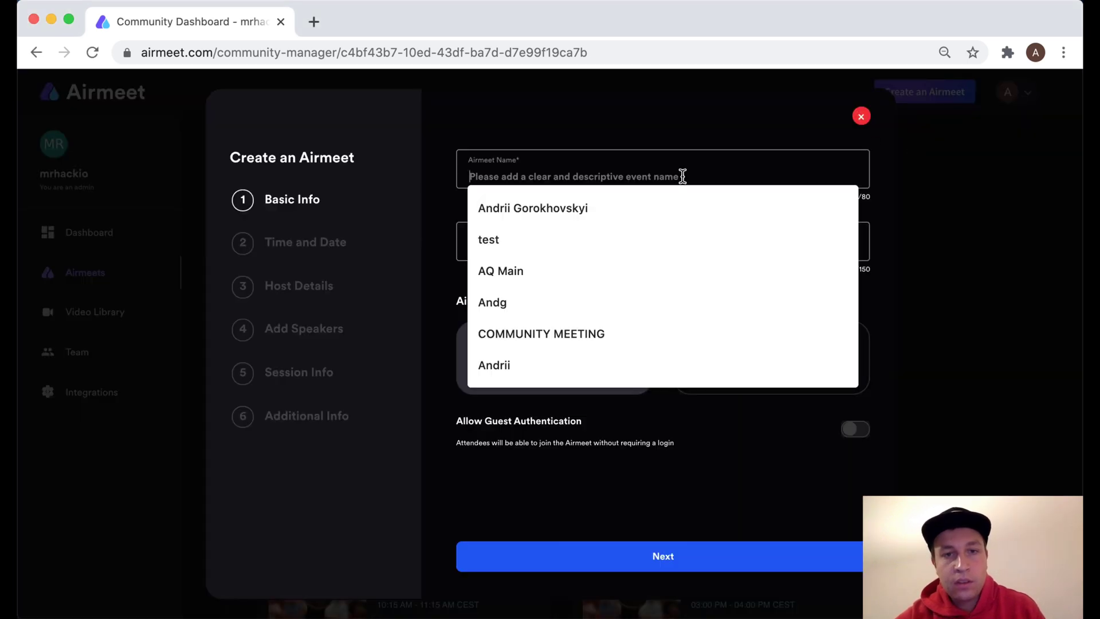
pyautogui.write('Meeting')
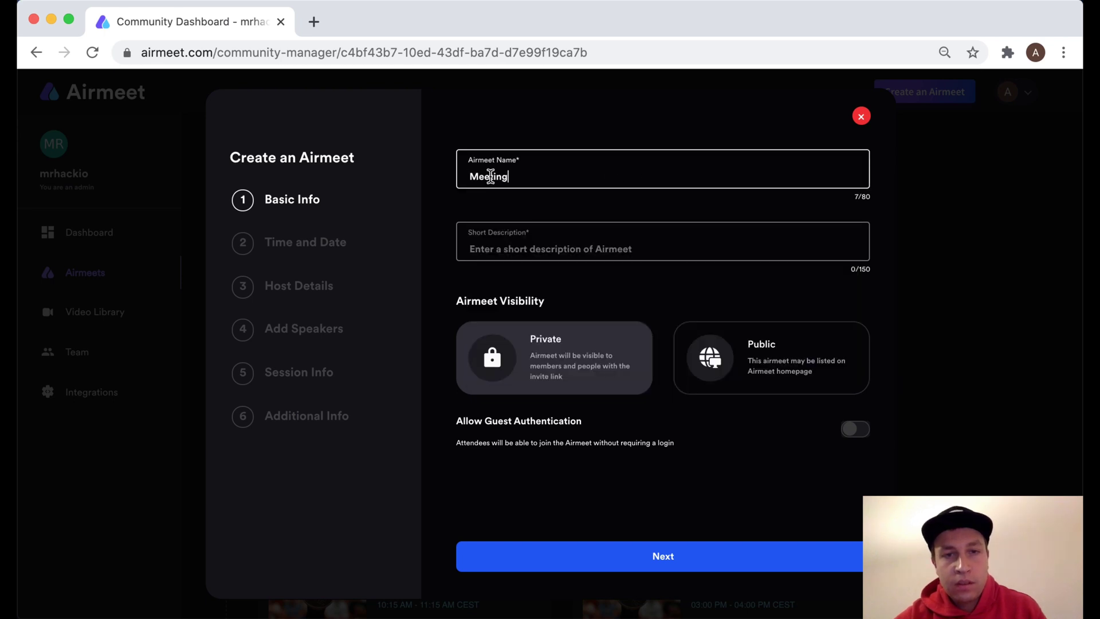
pyautogui.click(471, 175)
pyautogui.write('Job Fair')
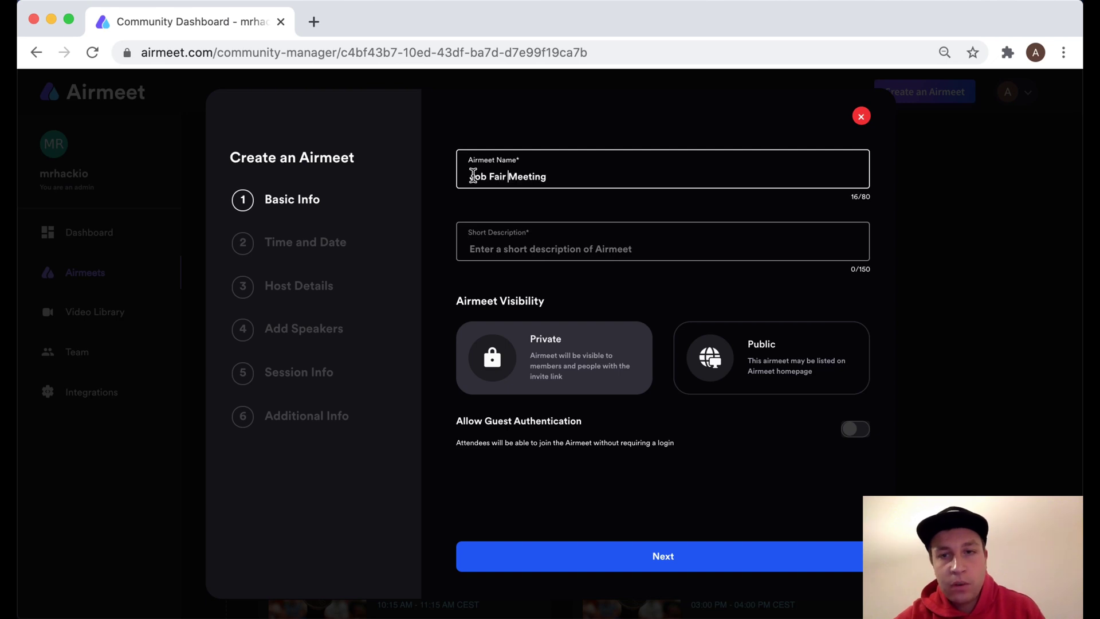
pyautogui.click(494, 251)
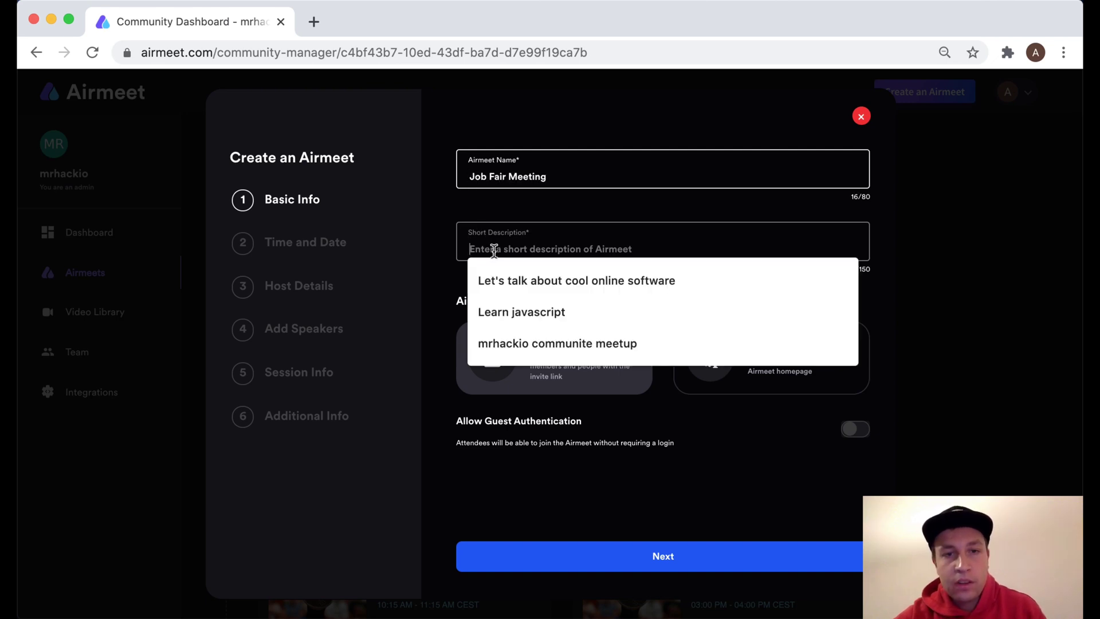
pyautogui.write('Loo')
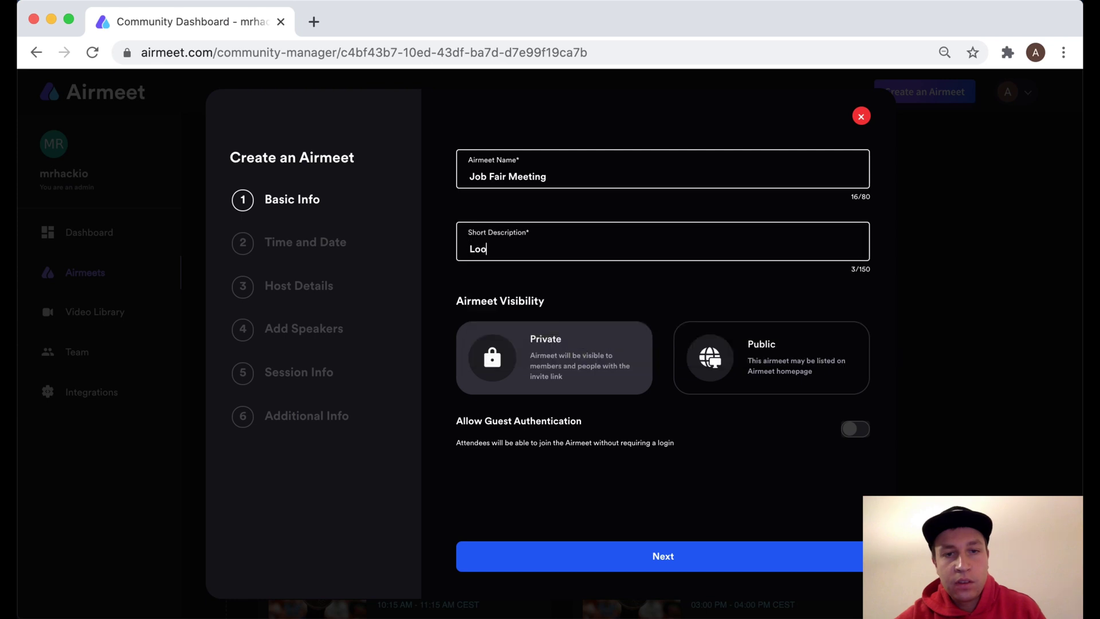
pyautogui.write('king f')
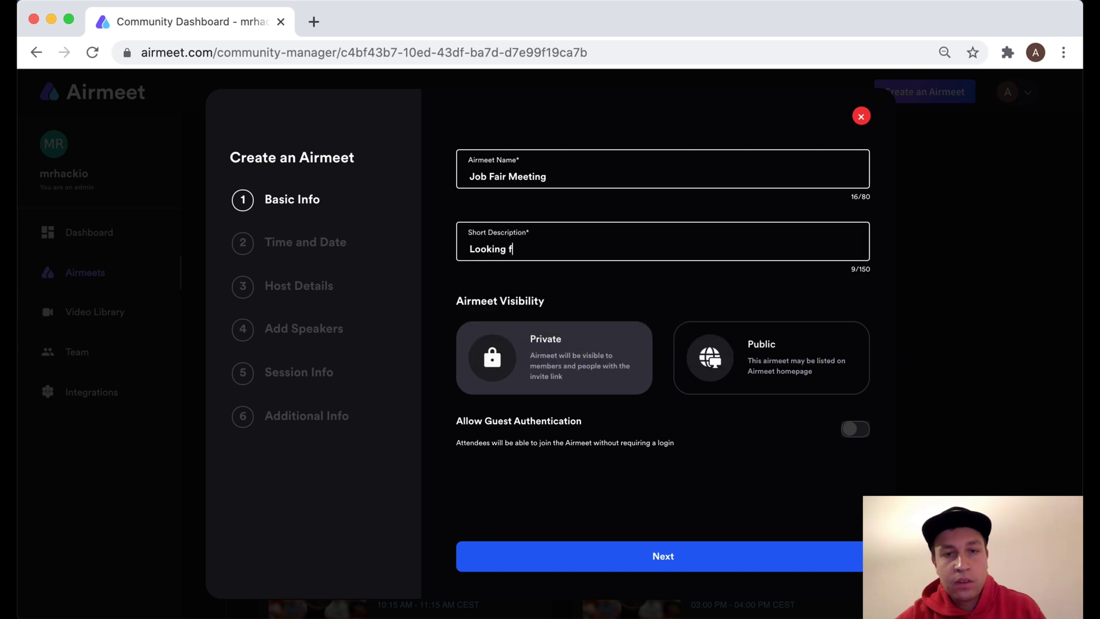
pyautogui.write('or gra')
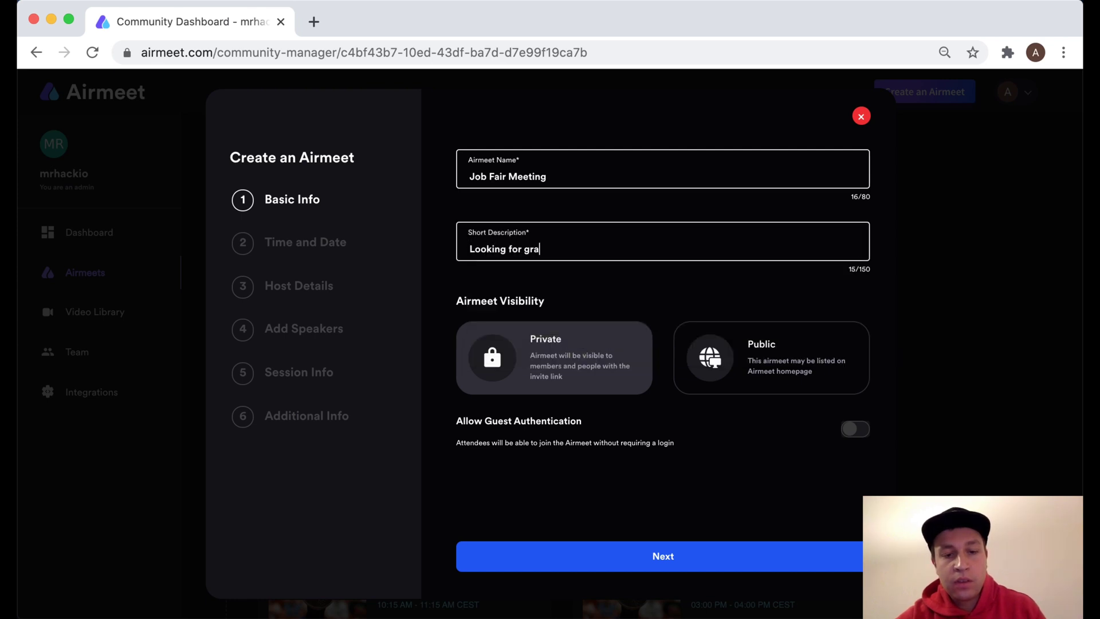
pyautogui.write('duates')
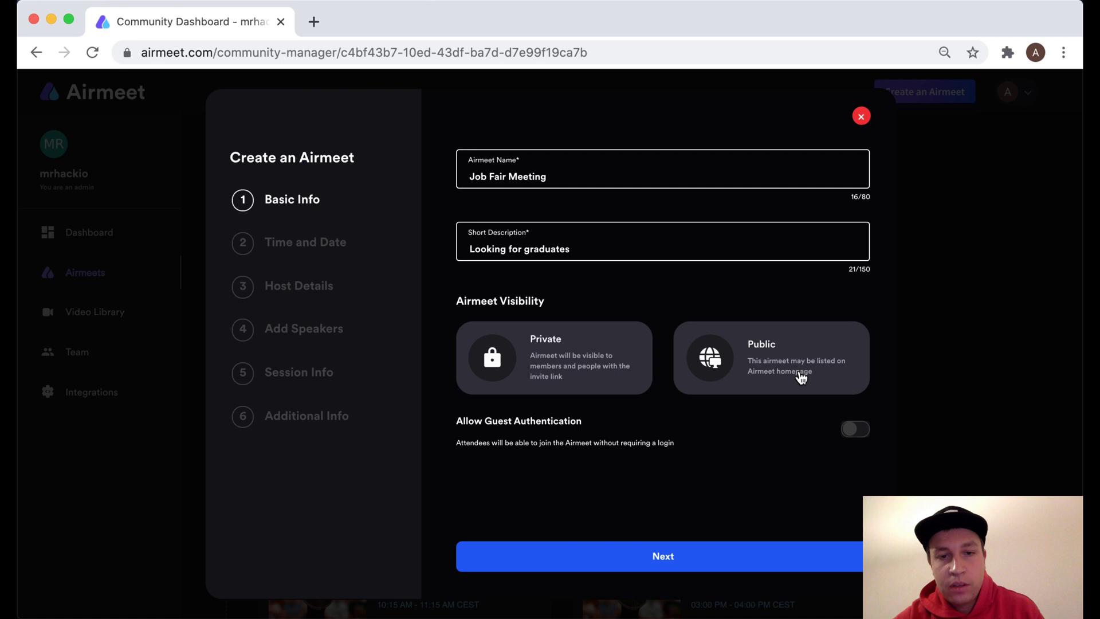
pyautogui.click(658, 567)
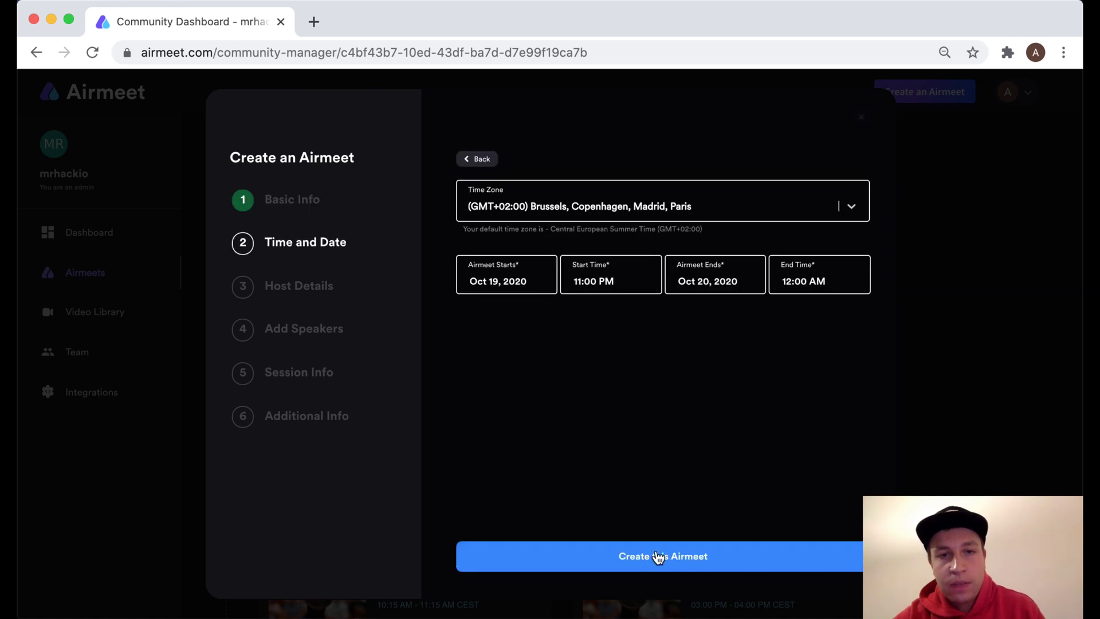
# Step: Set the start date to Oct 21, 2020 (11:00 PM) and create the Airmeet
pyautogui.click(490, 285)
pyautogui.click(553, 421)
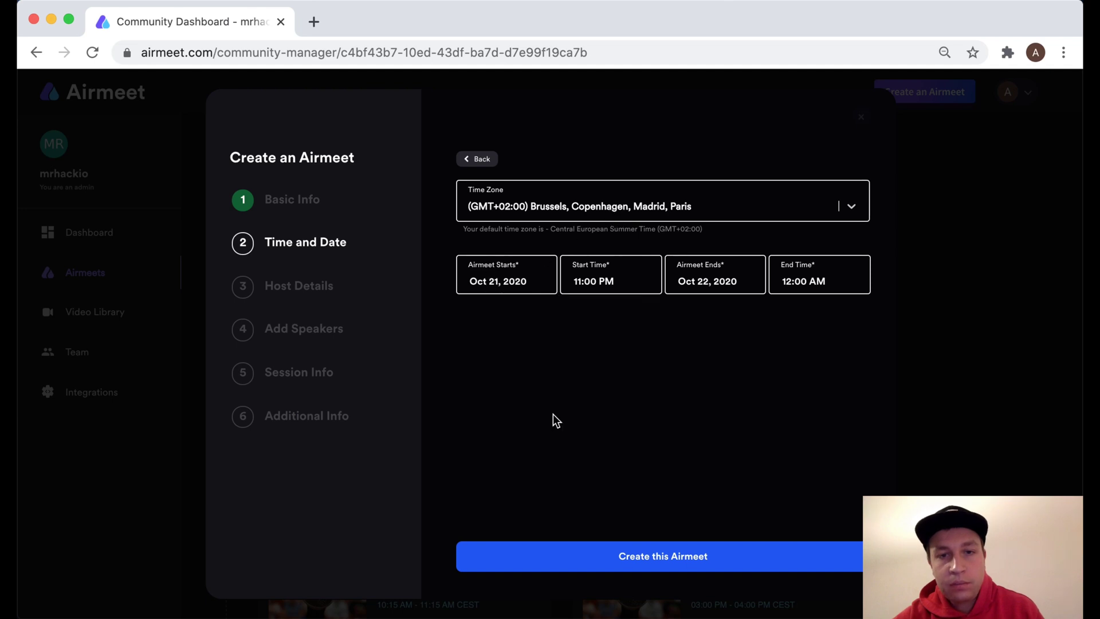
pyautogui.click(638, 566)
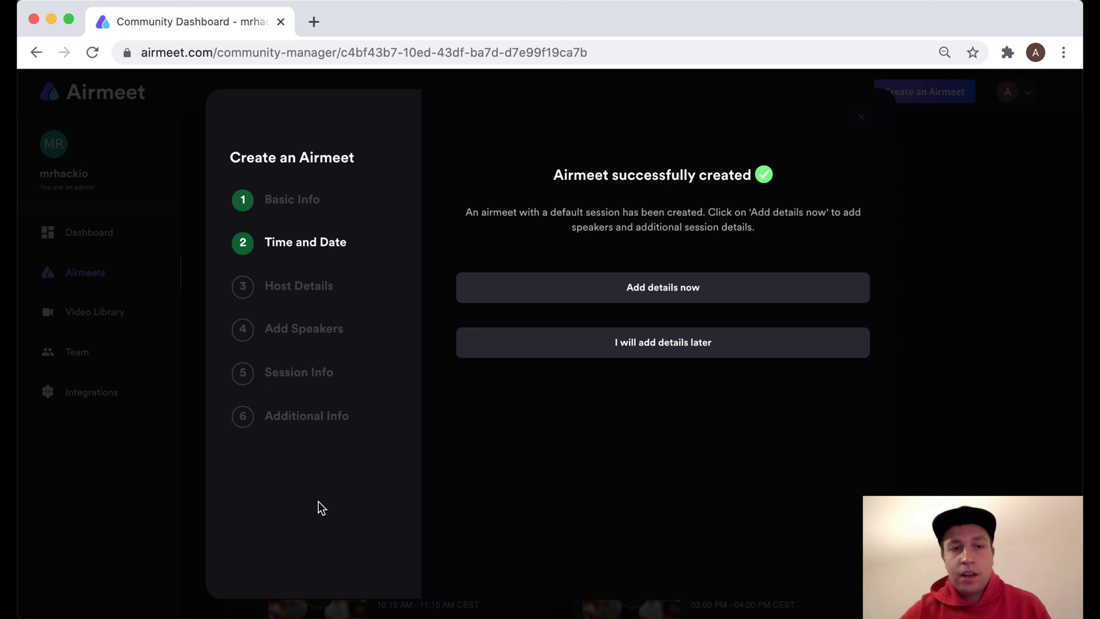
# Step: Pass Host Details, skip Add Speakers, and advance through Session Info to Additional Info
pyautogui.click(613, 295)
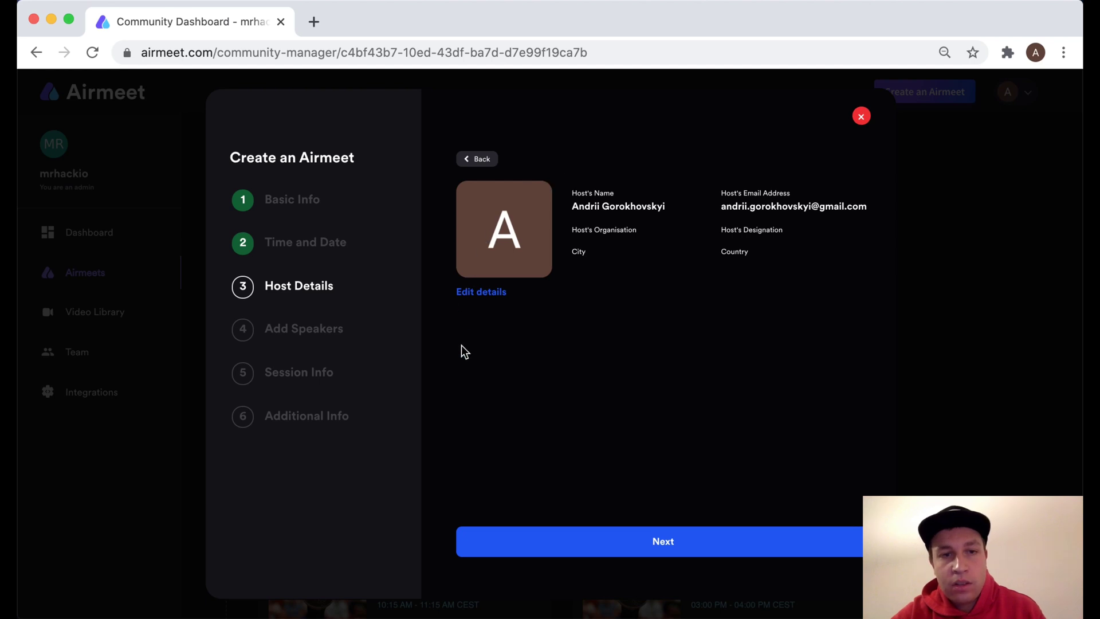
pyautogui.click(624, 547)
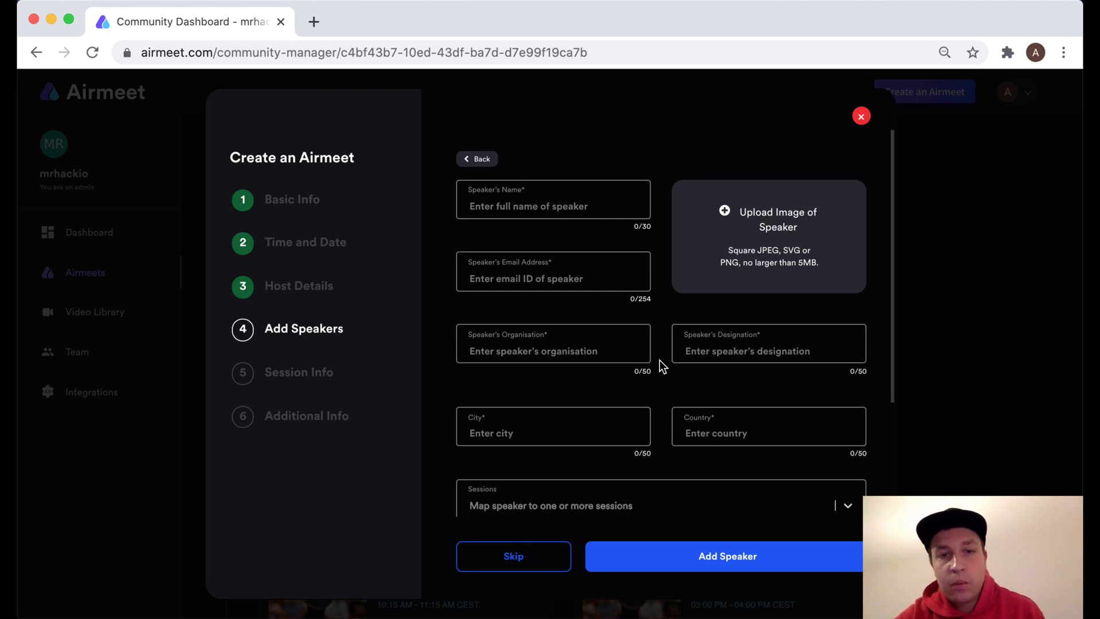
pyautogui.scroll(-3, 660, 363)
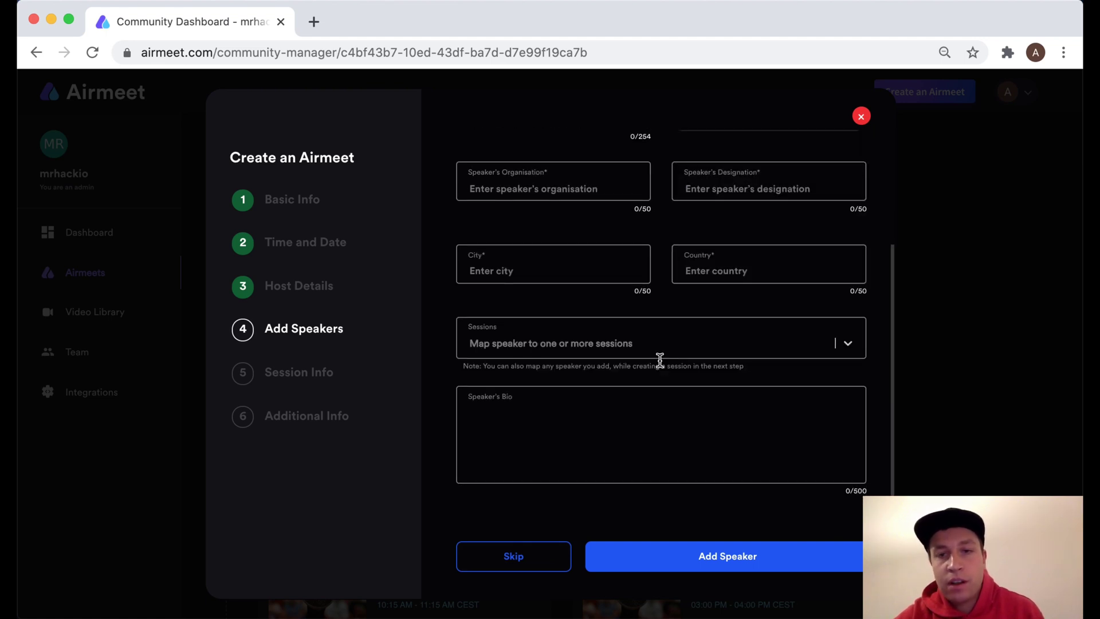
pyautogui.scroll(3, 660, 360)
pyautogui.click(498, 562)
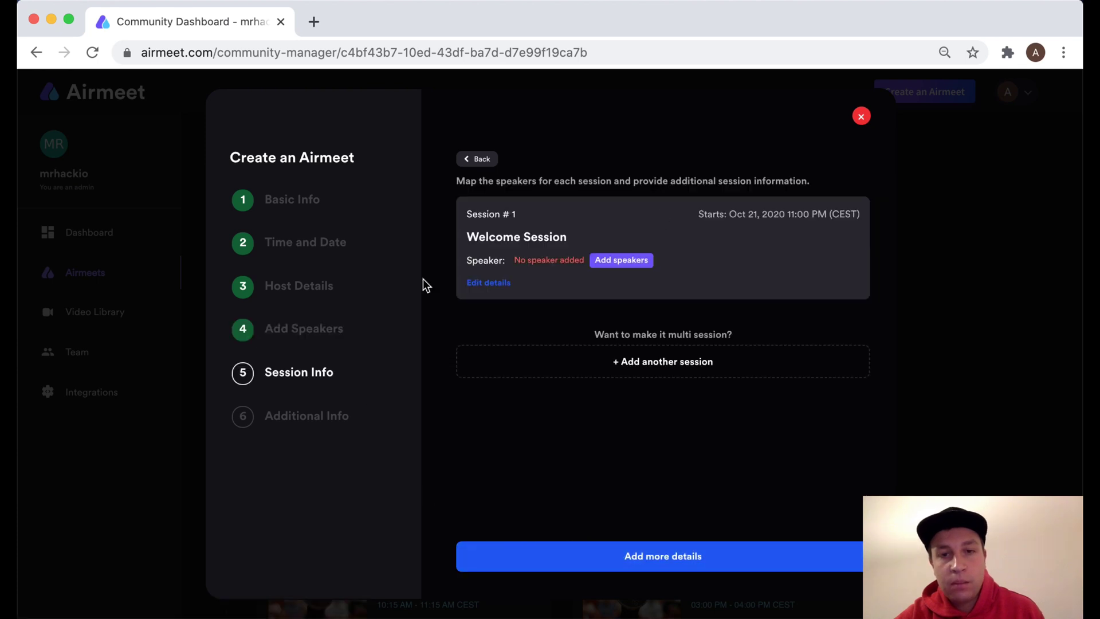
pyautogui.click(637, 558)
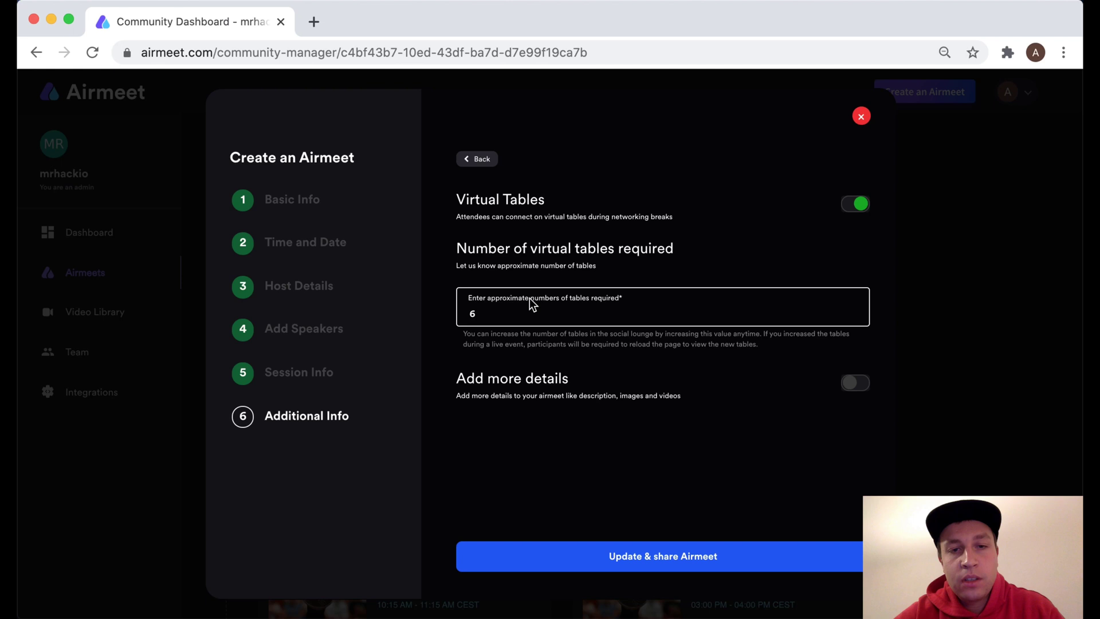
# Step: Change the virtual tables from 6 to 3 and save the updated Airmeet for sharing
pyautogui.press('BackSpace')
pyautogui.write('3')
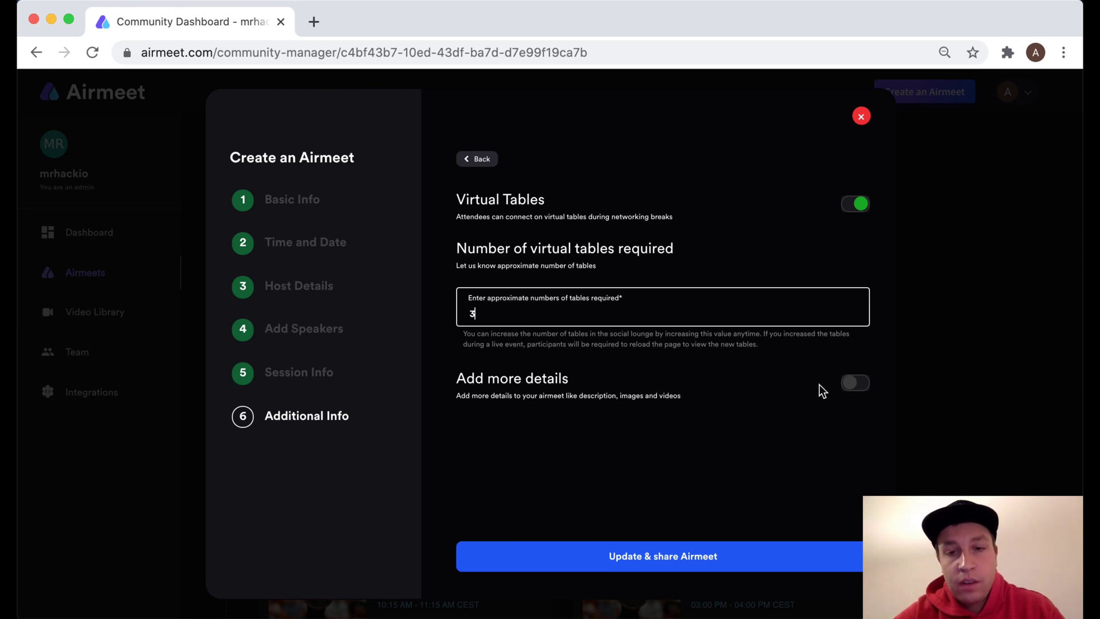
pyautogui.click(867, 388)
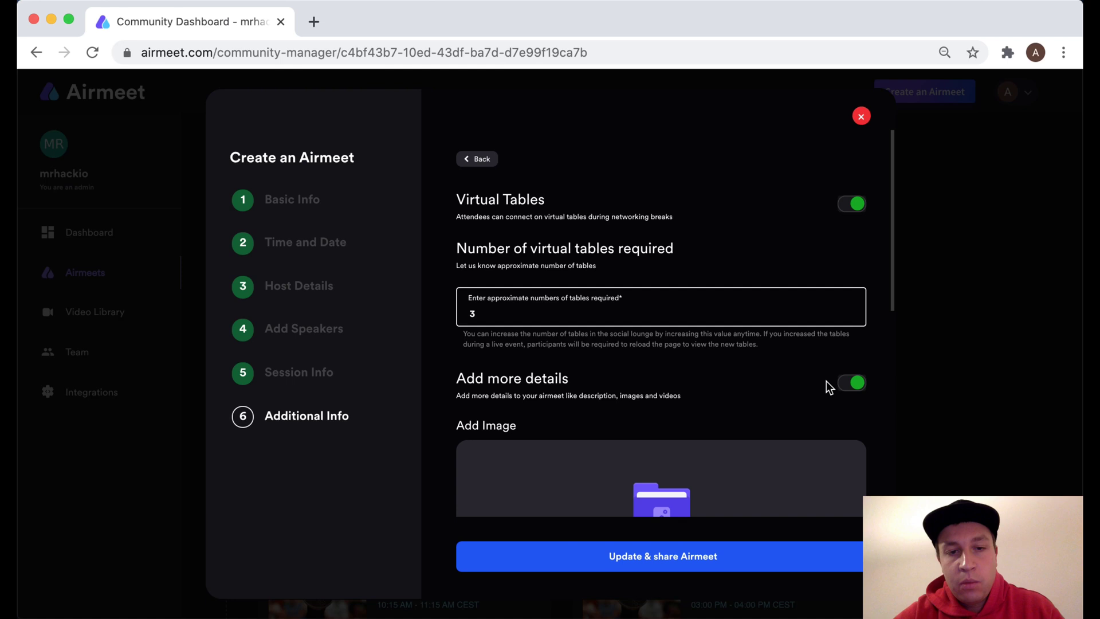
pyautogui.scroll(-5, 829, 388)
pyautogui.scroll(3, 826, 381)
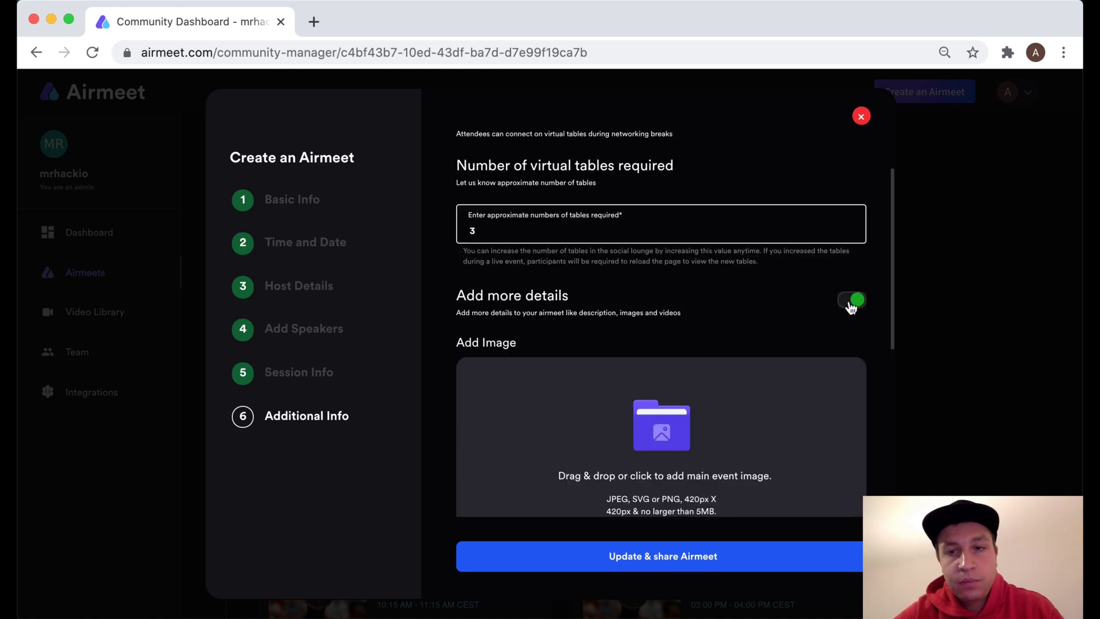
pyautogui.click(852, 302)
pyautogui.click(663, 565)
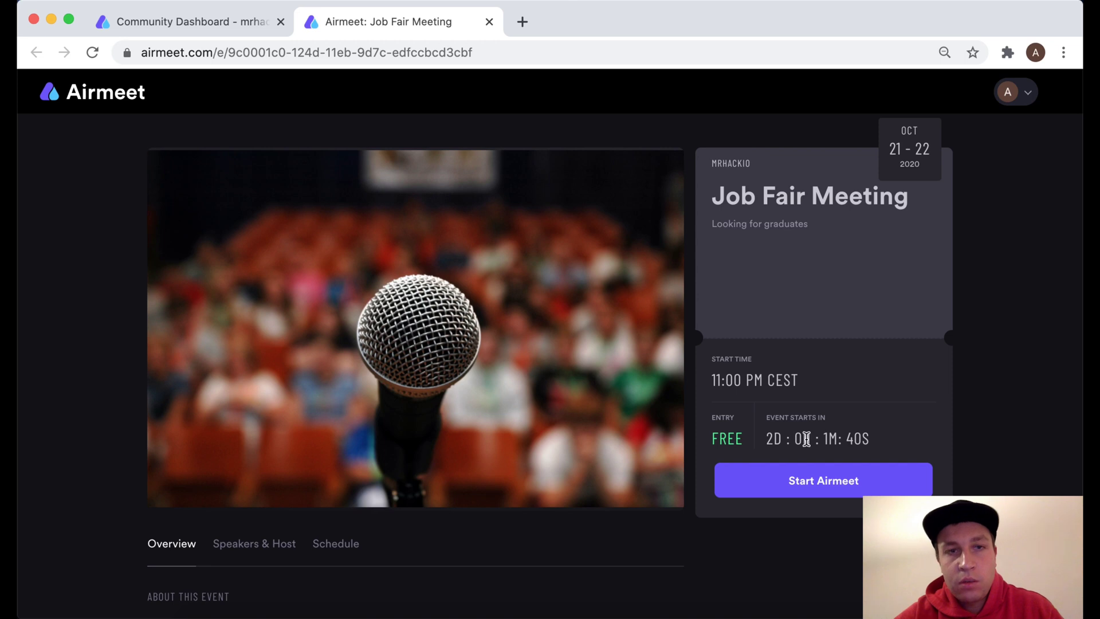
# Step: Browse the Job Fair Meeting event page's Speakers & Host and Schedule sections
pyautogui.scroll(-8, 469, 287)
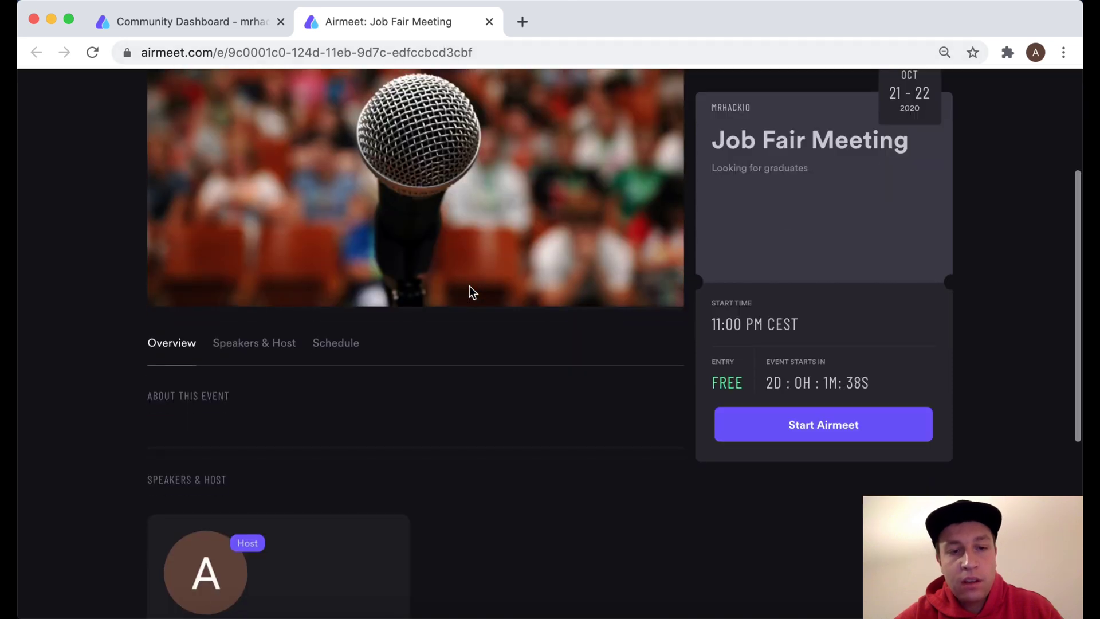
pyautogui.scroll(4, 469, 286)
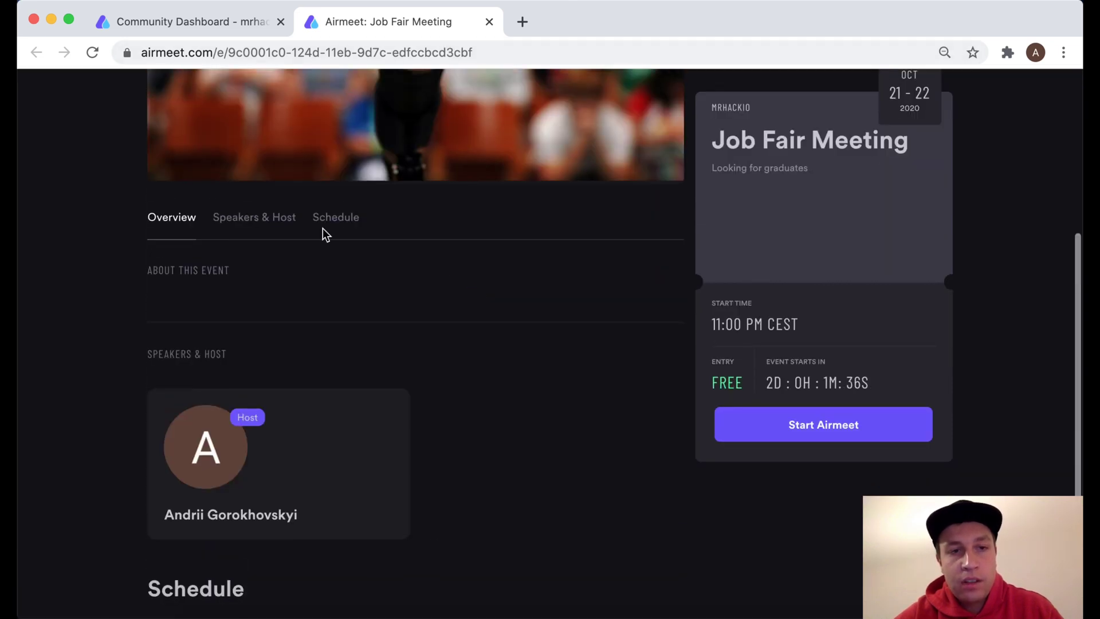
pyautogui.click(260, 220)
pyautogui.scroll(1, 489, 253)
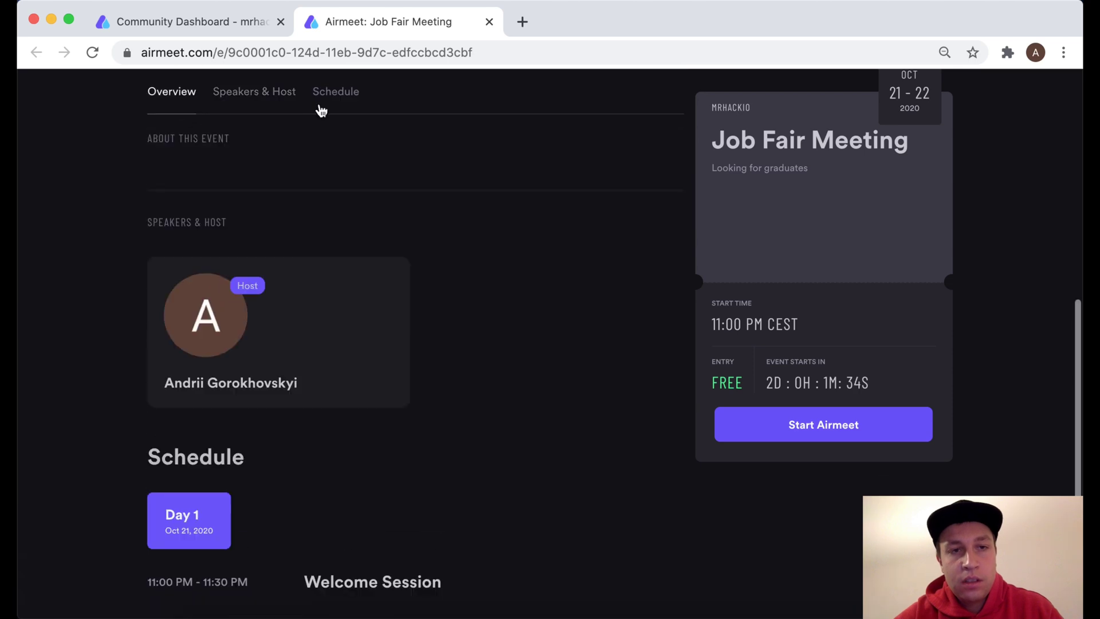
pyautogui.click(331, 104)
pyautogui.scroll(5, 494, 260)
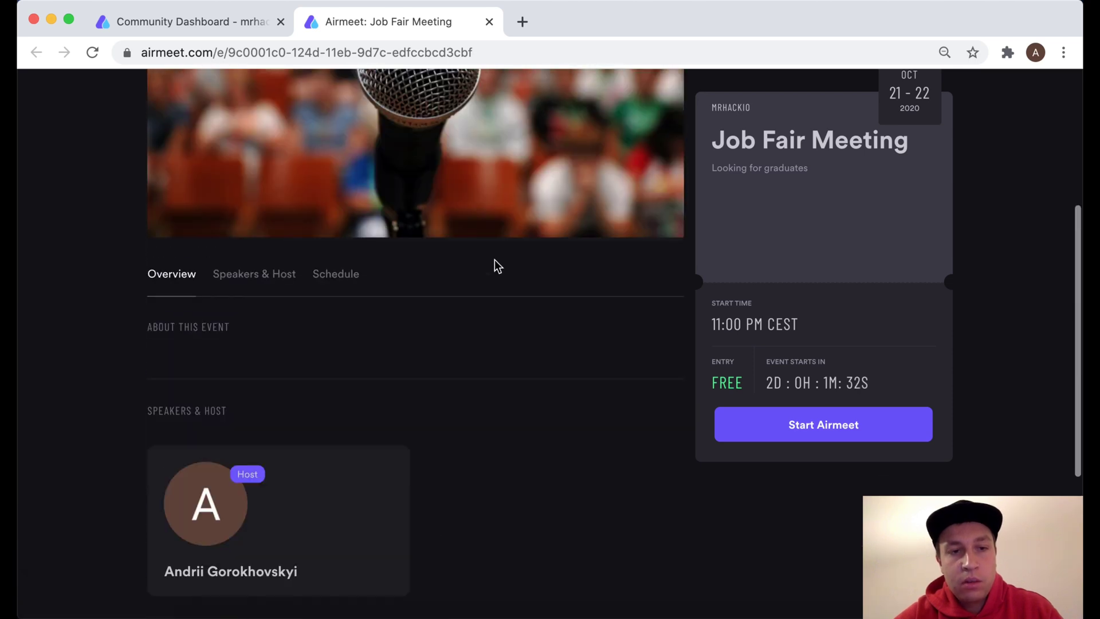
pyautogui.scroll(-5, 494, 259)
pyautogui.scroll(8, 494, 259)
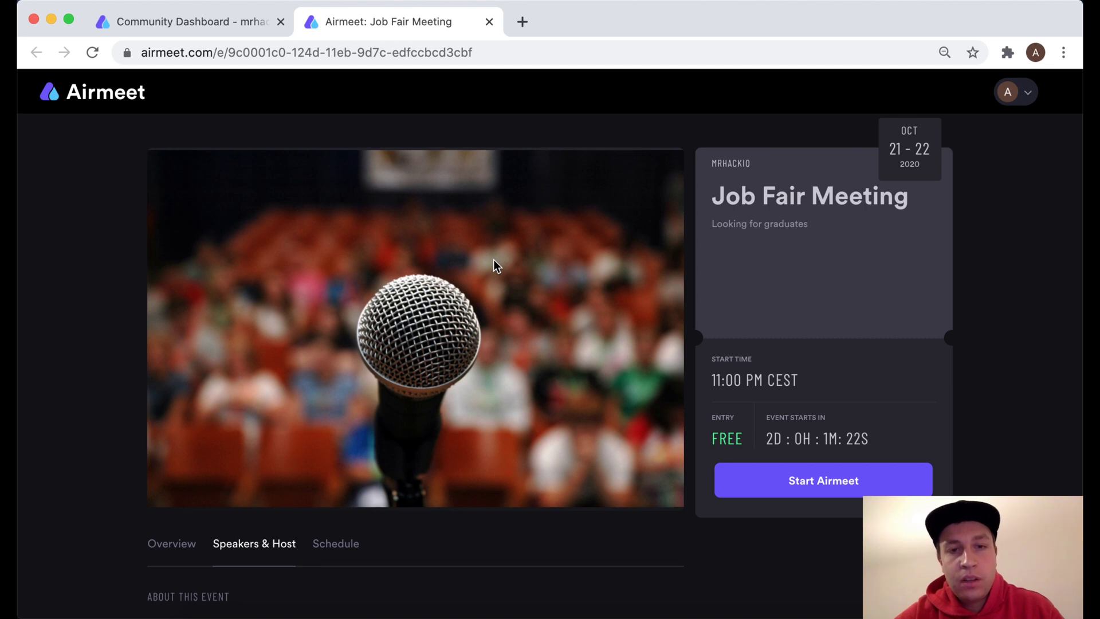
pyautogui.scroll(-7, 493, 260)
pyautogui.scroll(6, 493, 260)
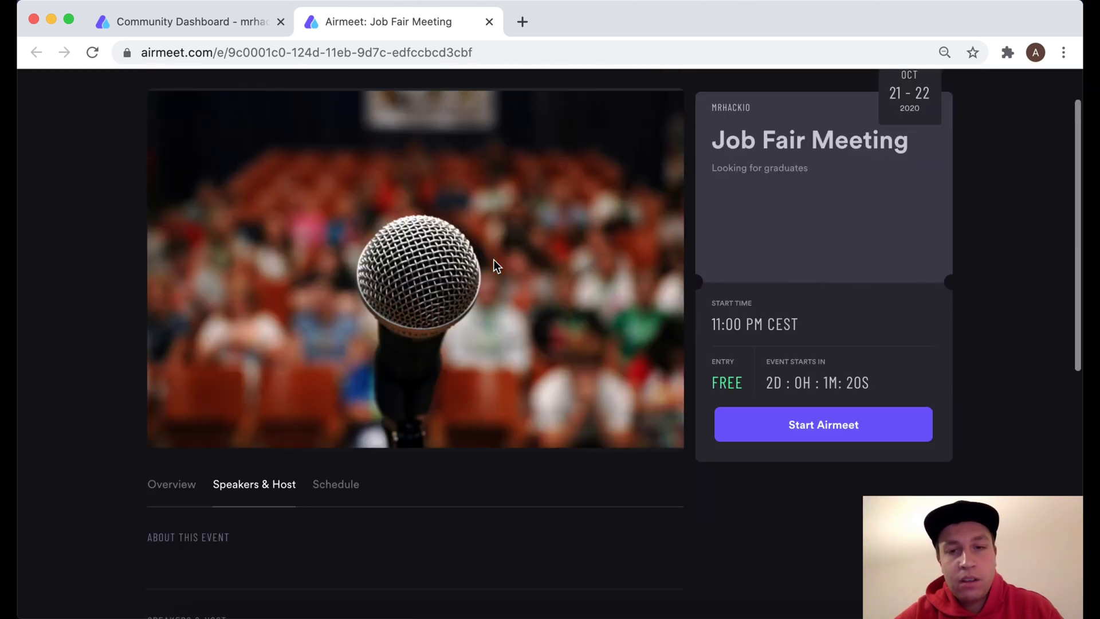
# Step: Start the Airmeet live and turn off both microphone and camera in the setup check
pyautogui.click(804, 430)
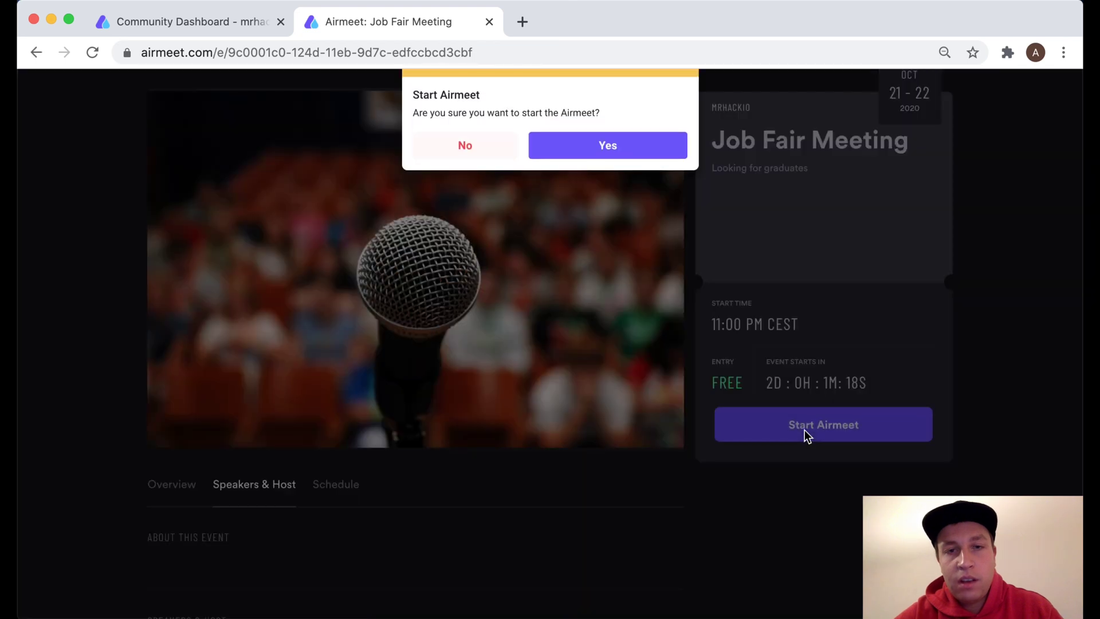
pyautogui.click(593, 143)
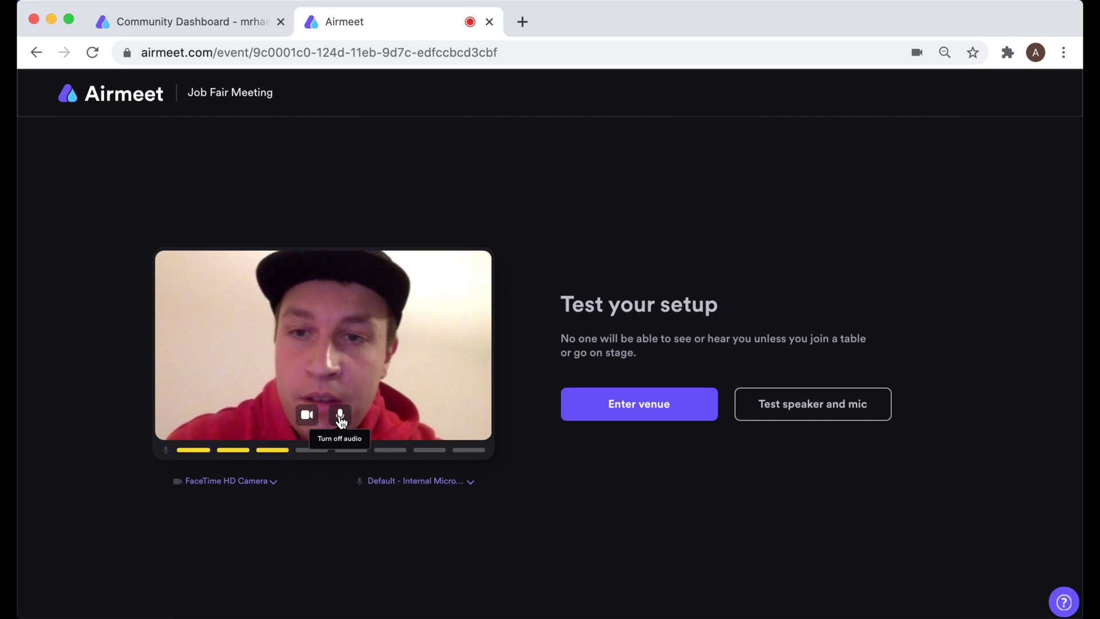
pyautogui.click(341, 418)
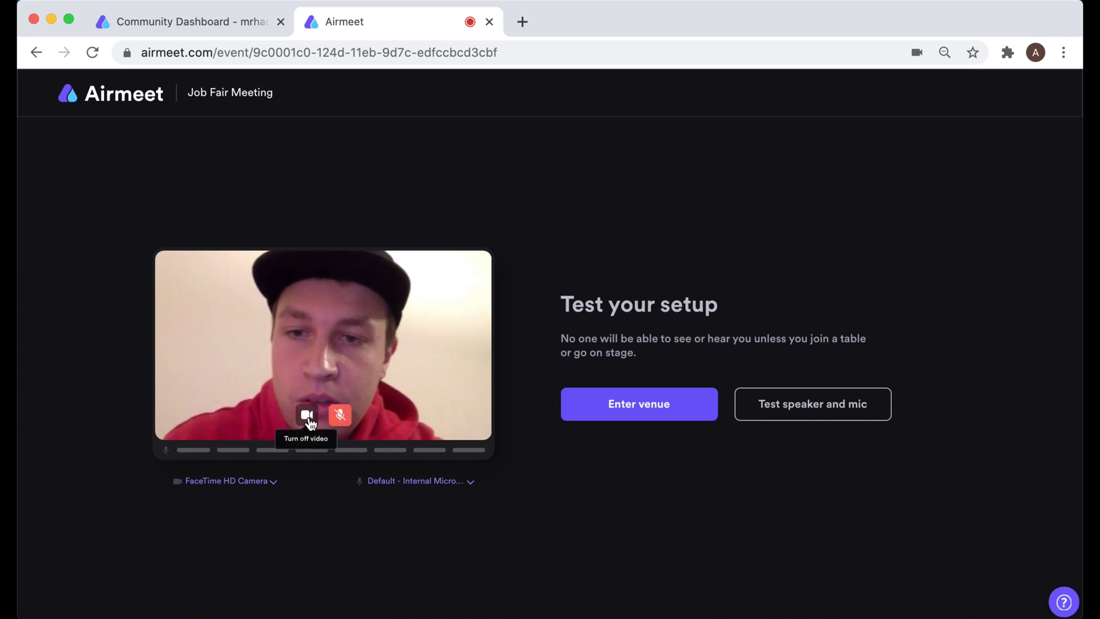
pyautogui.click(310, 423)
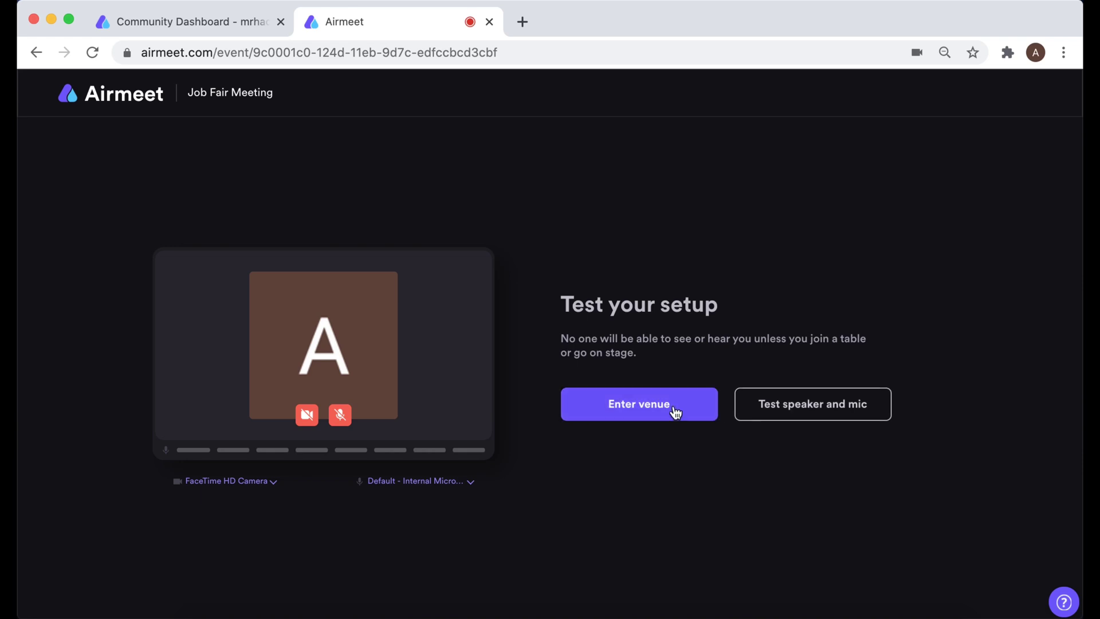
# Step: Enter the venue and title lounge table 4 'Amazon job offers'
pyautogui.click(640, 409)
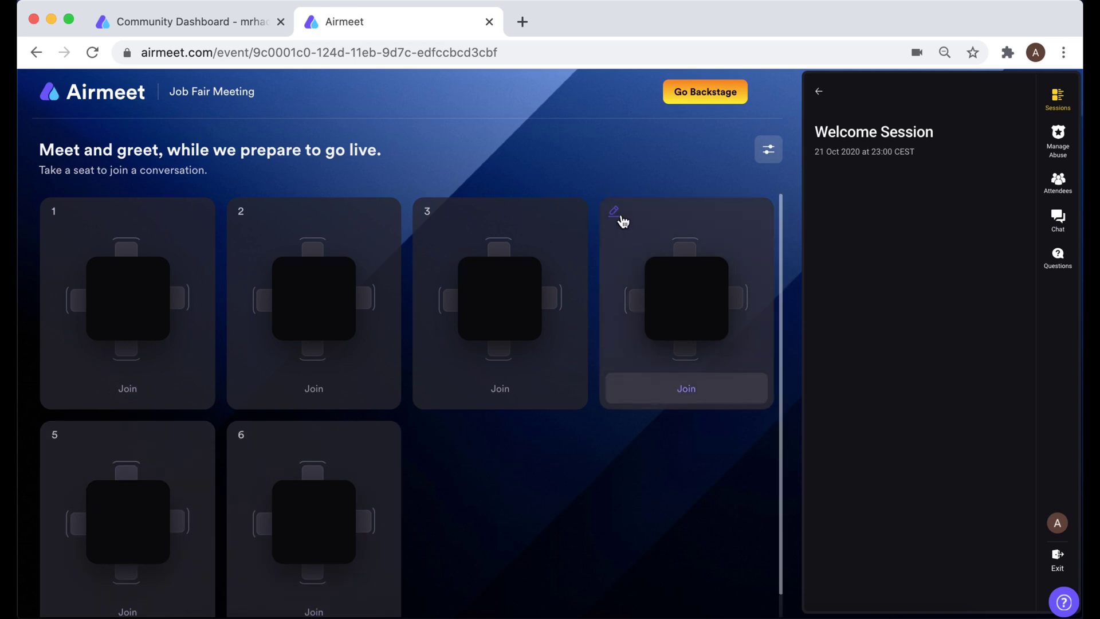
pyautogui.click(614, 211)
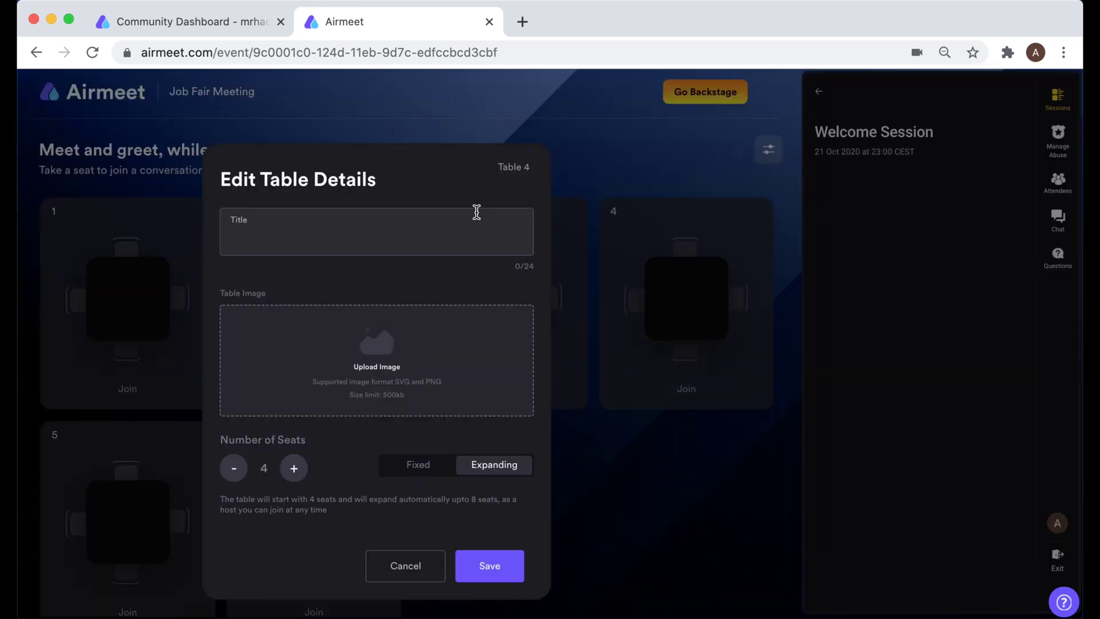
pyautogui.click(345, 236)
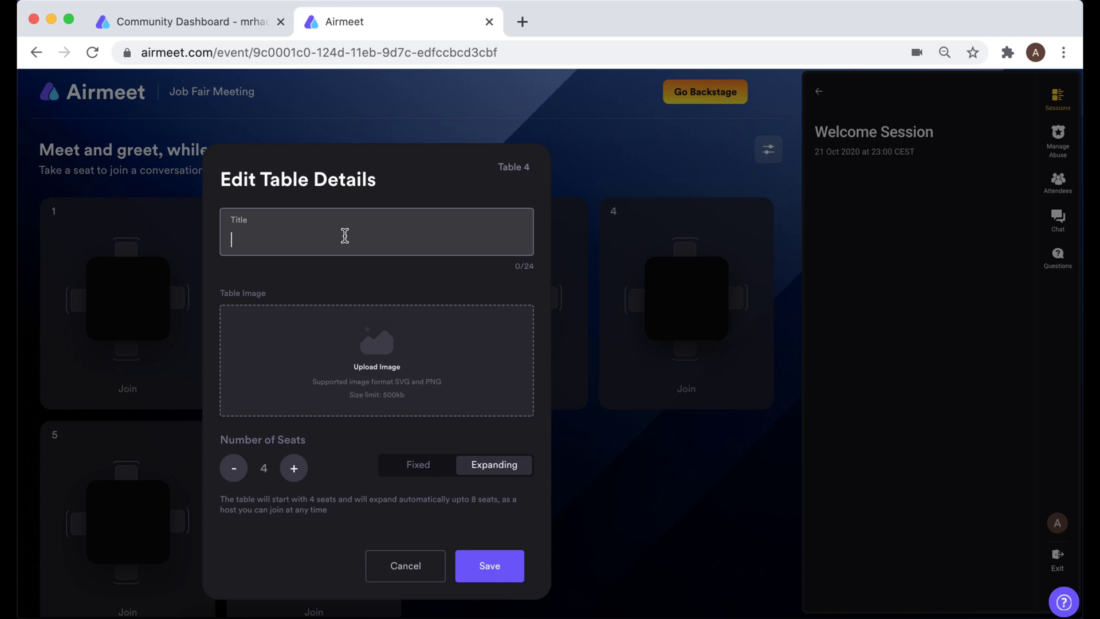
pyautogui.write('Amazon job')
pyautogui.write(' offers')
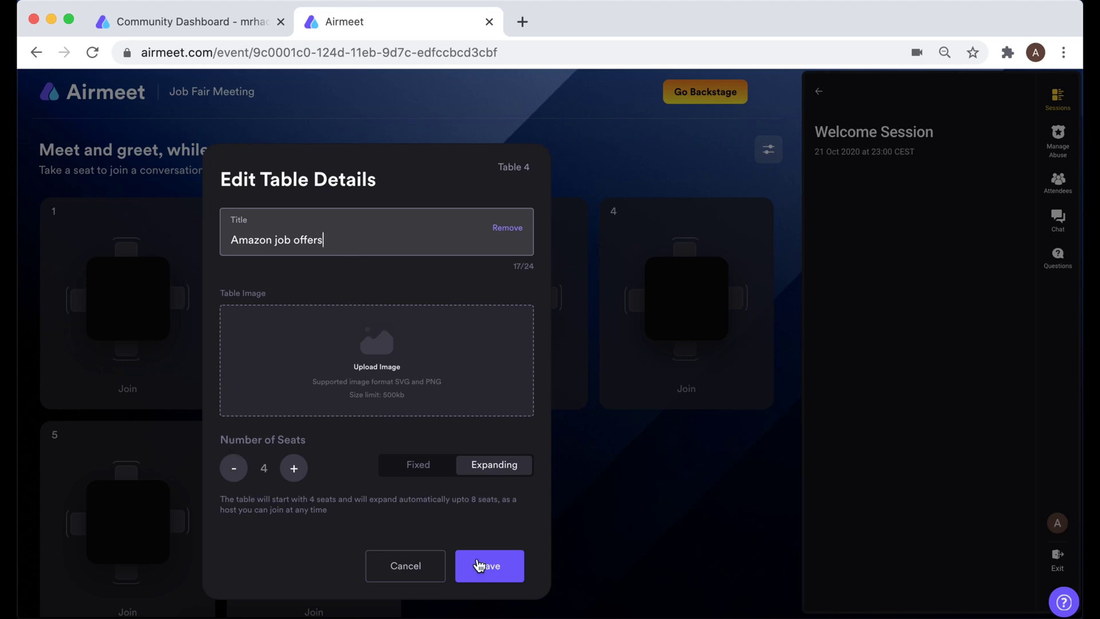
pyautogui.click(499, 571)
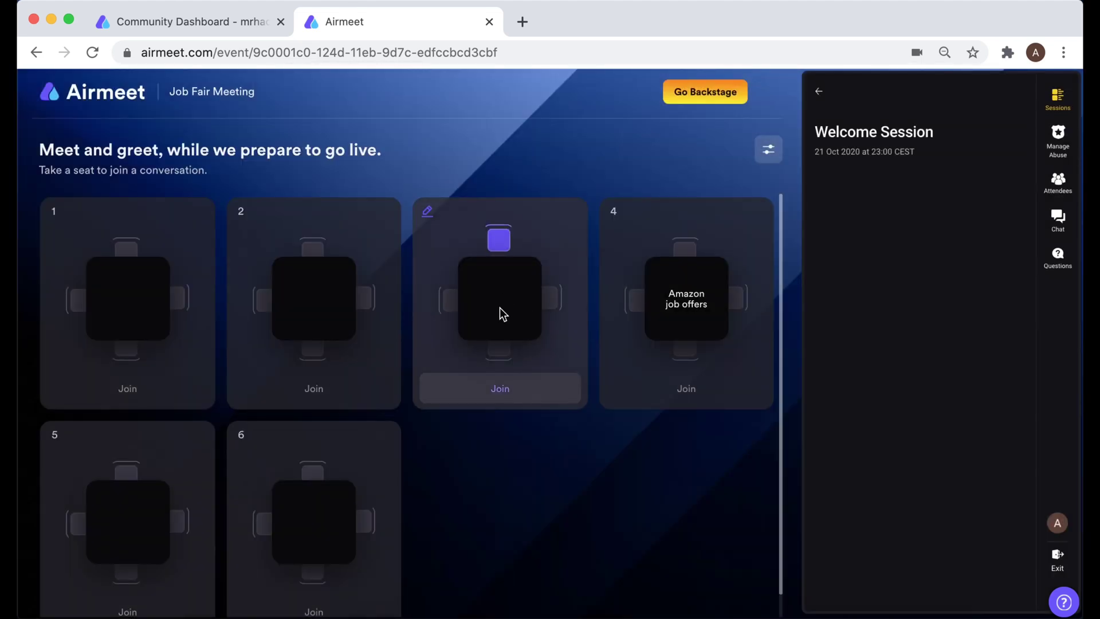
# Step: Title table 3 'Google job offers' and table 2 'Microsoft jobs'
pyautogui.click(428, 212)
pyautogui.click(390, 231)
pyautogui.write('Go')
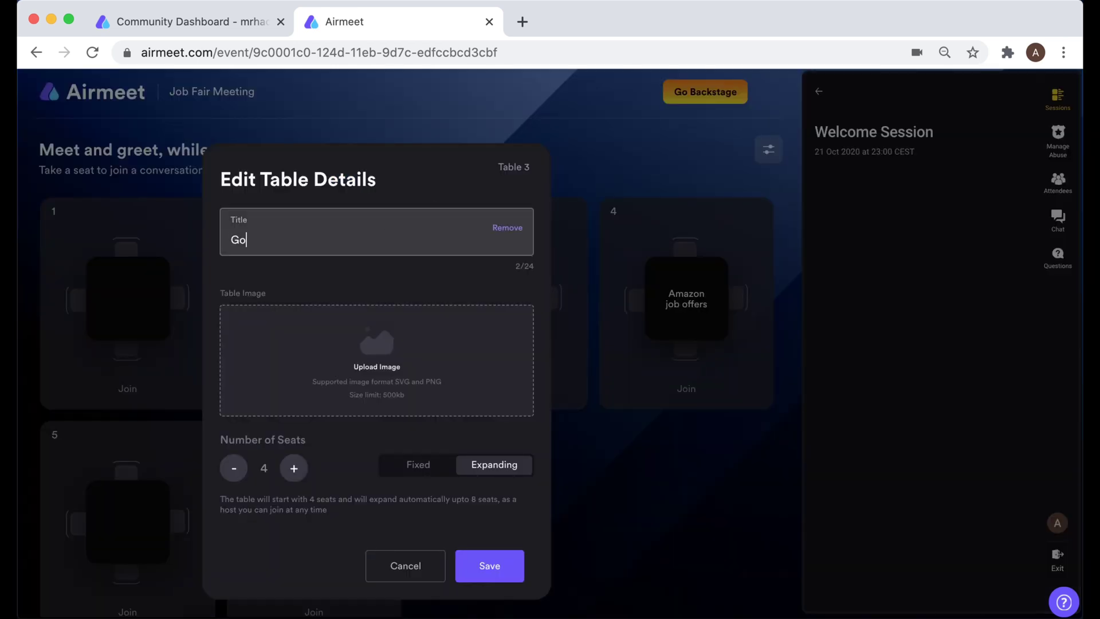
pyautogui.write('ogle job offers')
pyautogui.click(507, 568)
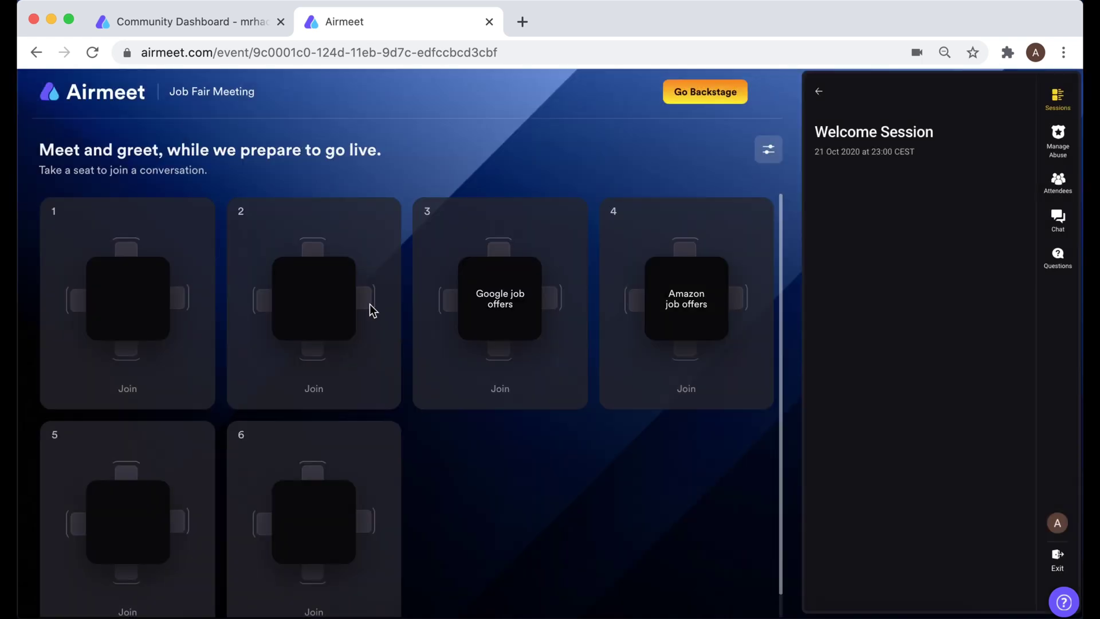
pyautogui.click(242, 213)
pyautogui.click(263, 236)
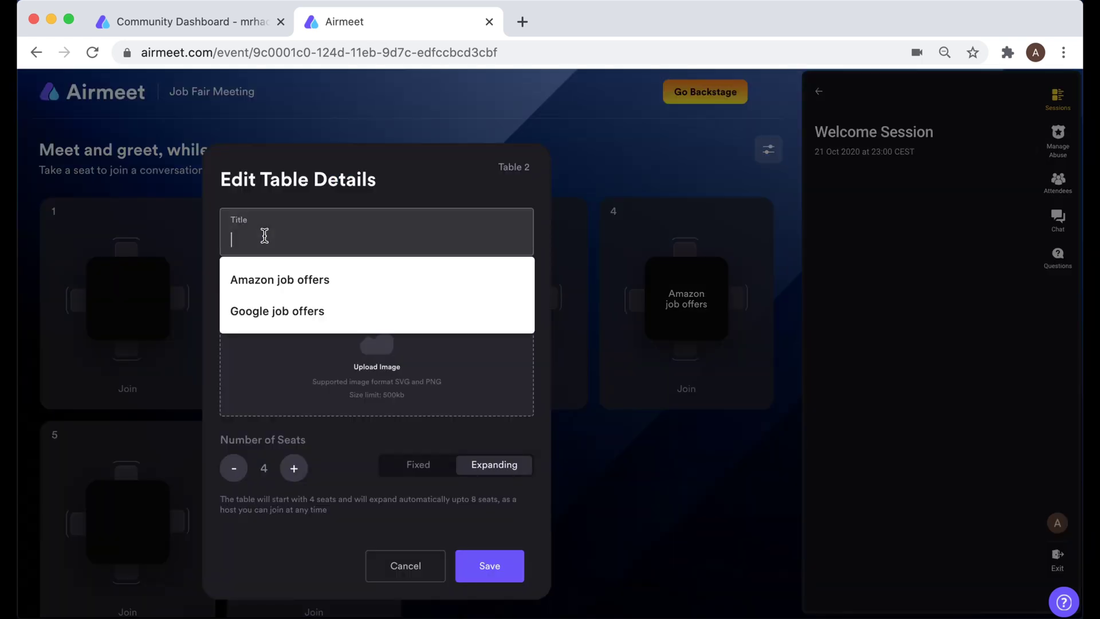
pyautogui.write('Micro')
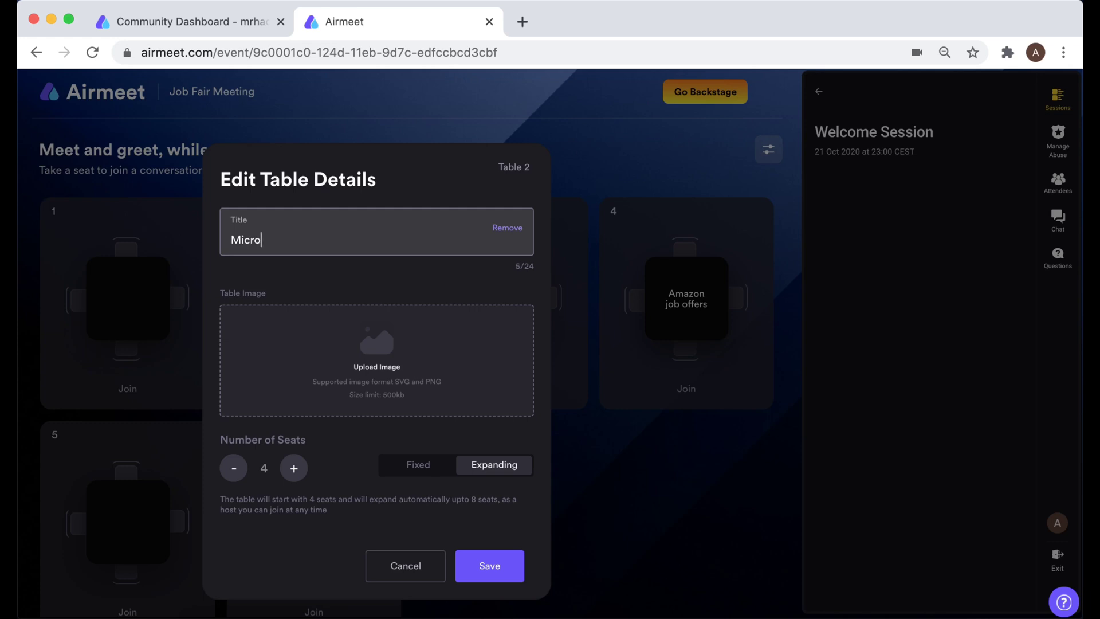
pyautogui.write('soft jobs')
pyautogui.click(497, 567)
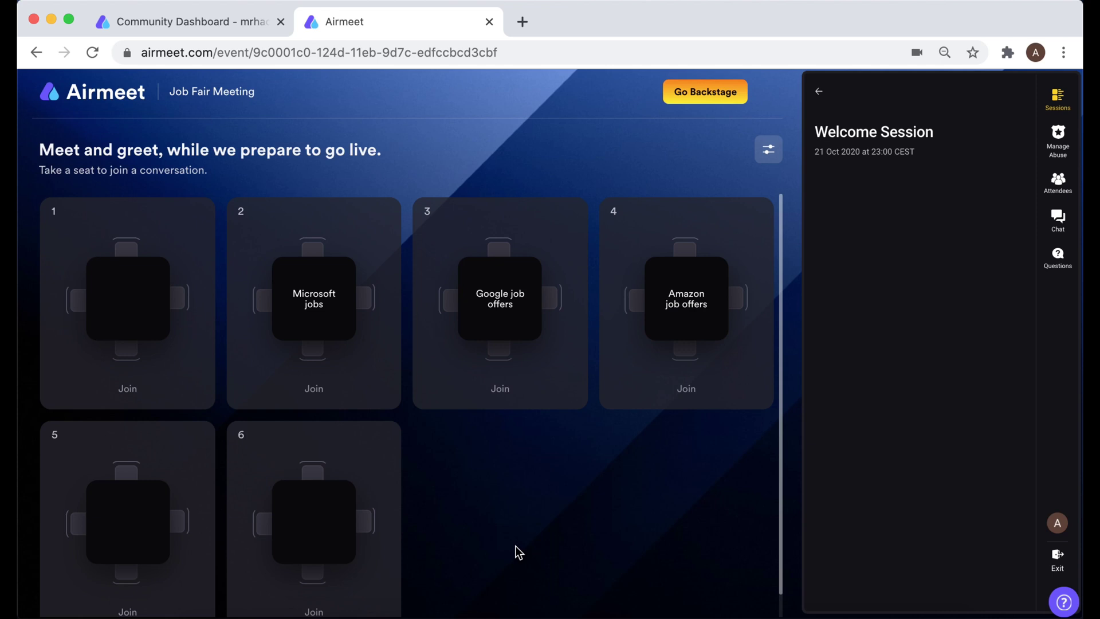
# Step: Join and leave the Google job offers table, then go to the backstage
pyautogui.click(506, 396)
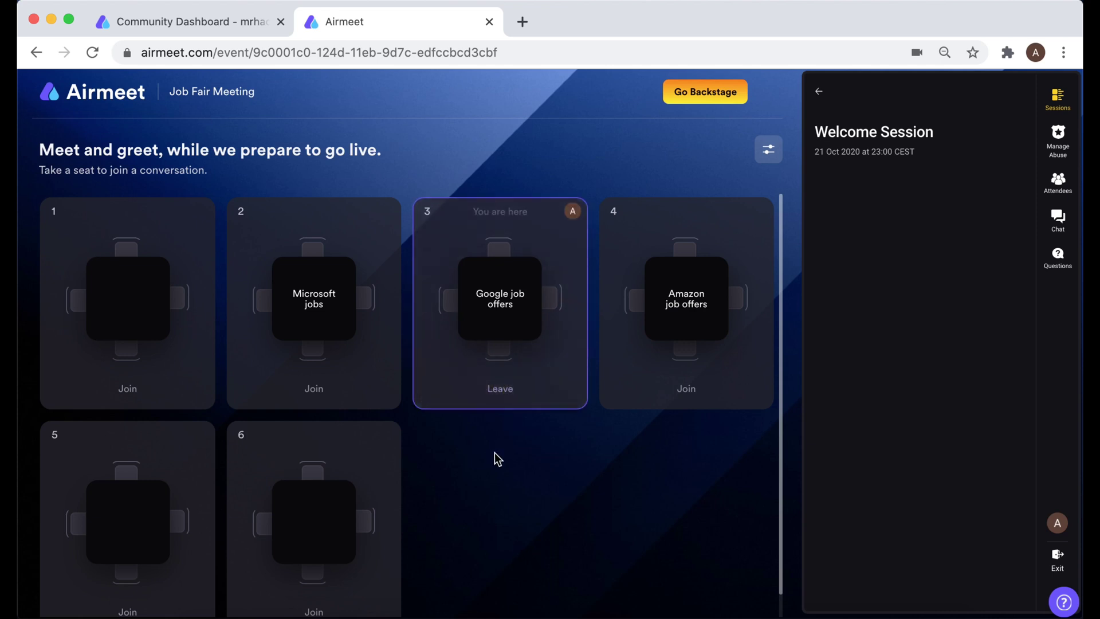
pyautogui.click(493, 388)
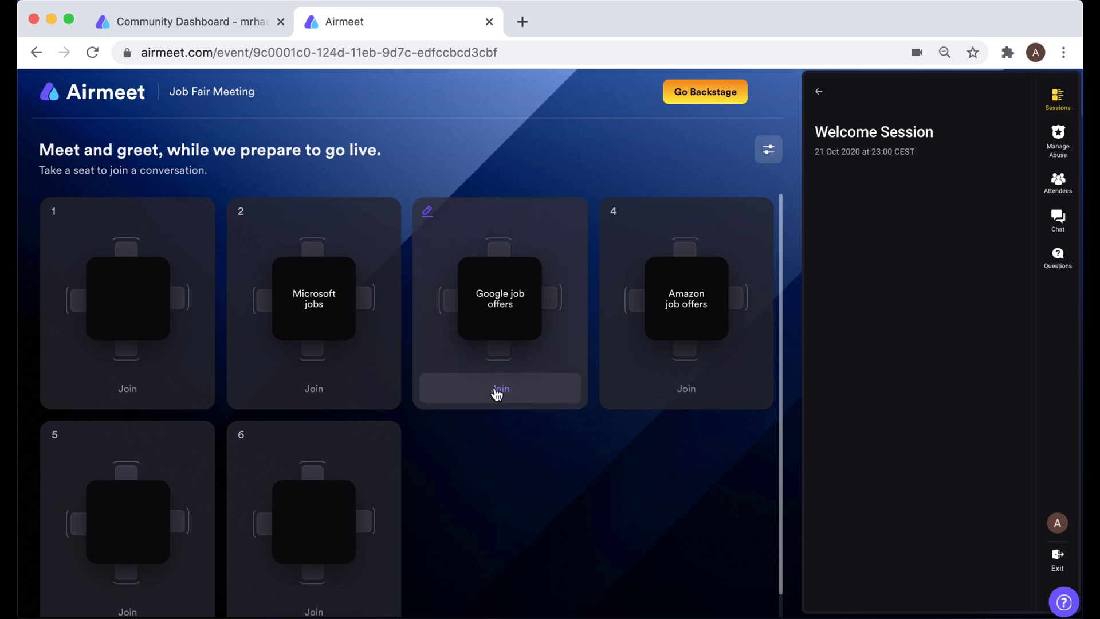
pyautogui.scroll(-1, 643, 363)
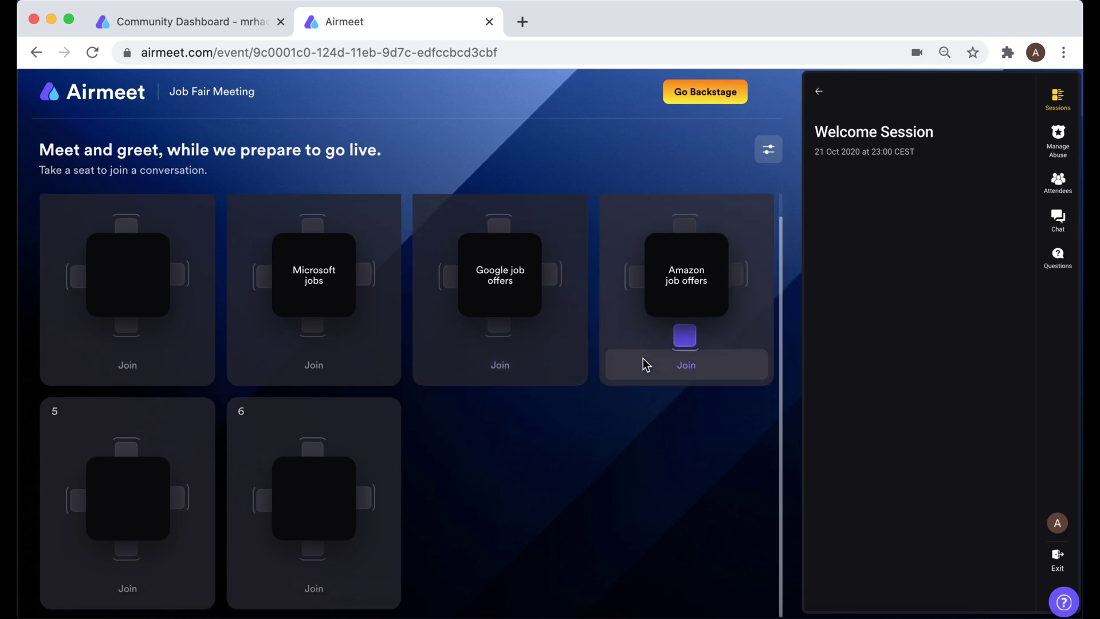
pyautogui.click(711, 98)
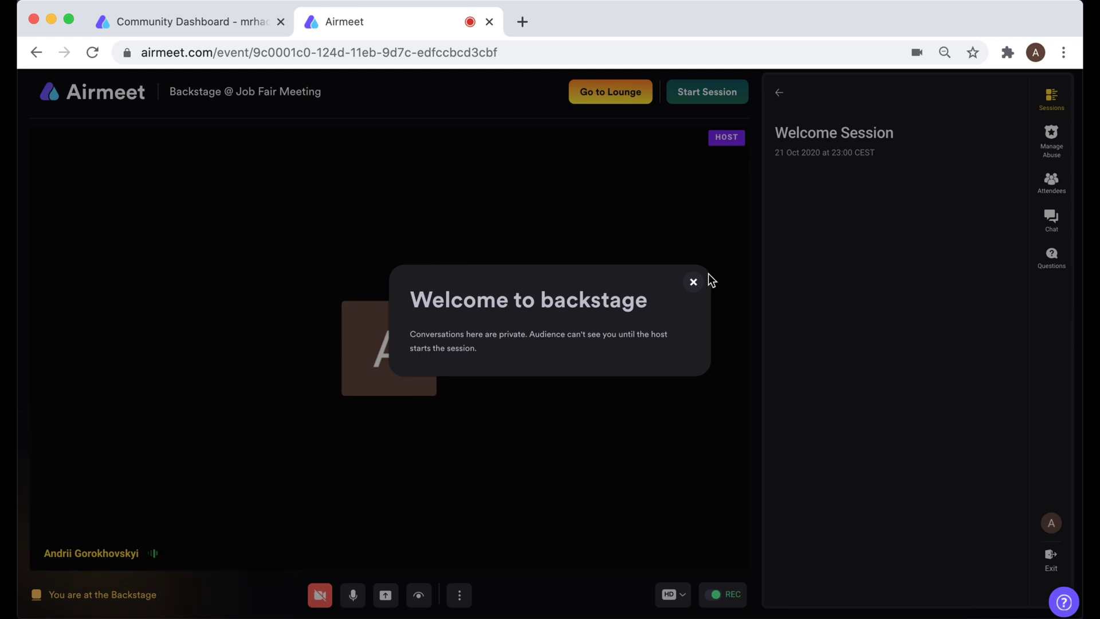
# Step: Dismiss the backstage welcome note and cancel the 15-second go-live, leaving the Welcome Session unstarted
pyautogui.click(694, 282)
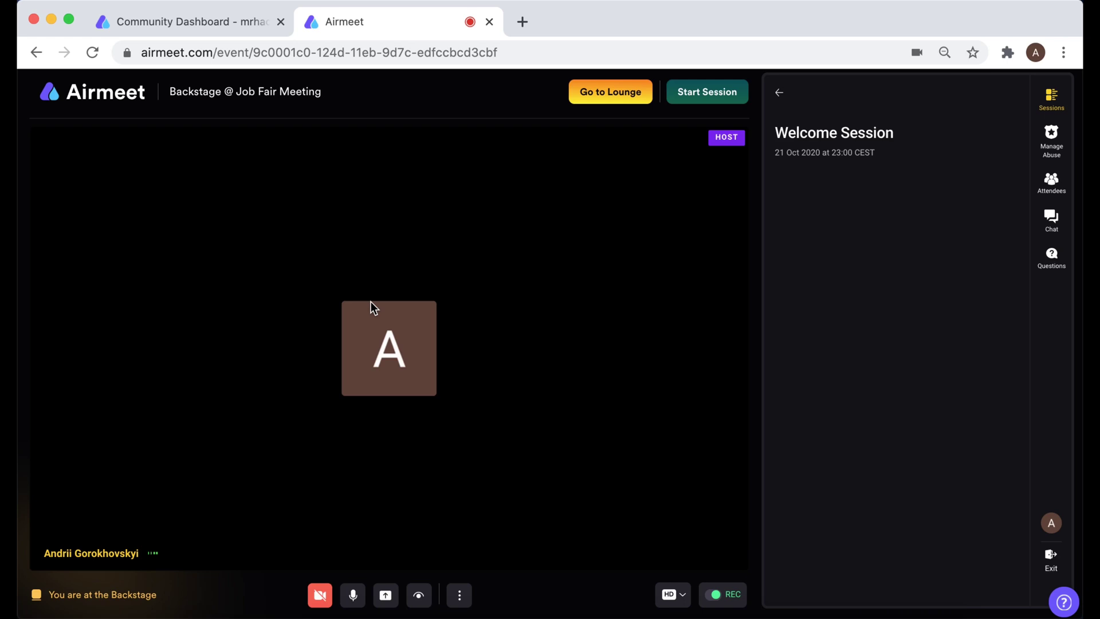
pyautogui.click(711, 89)
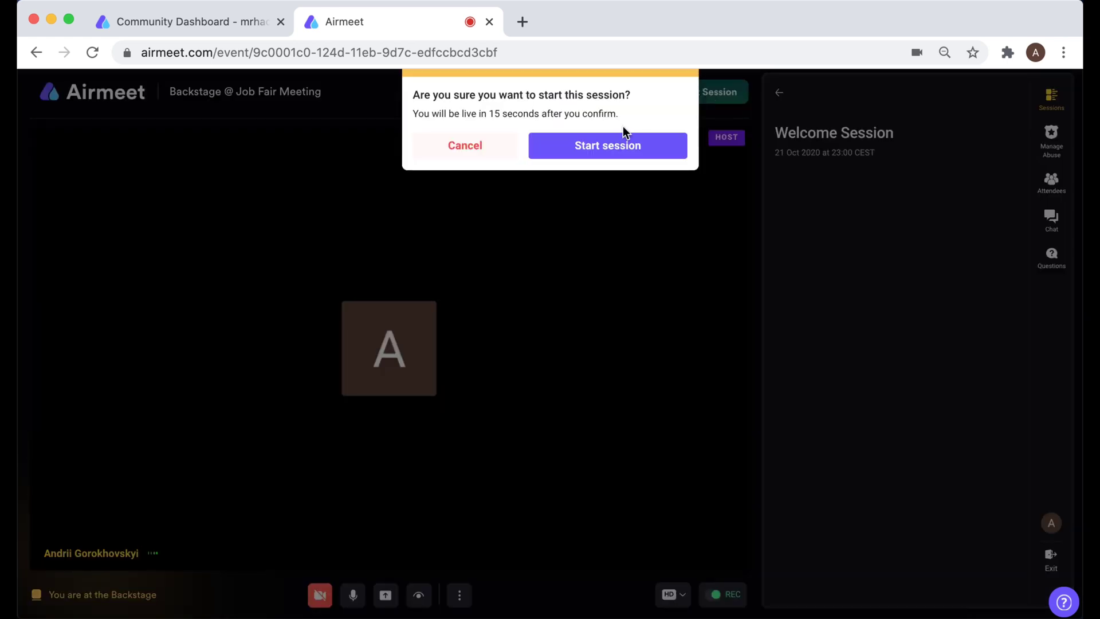
pyautogui.click(476, 148)
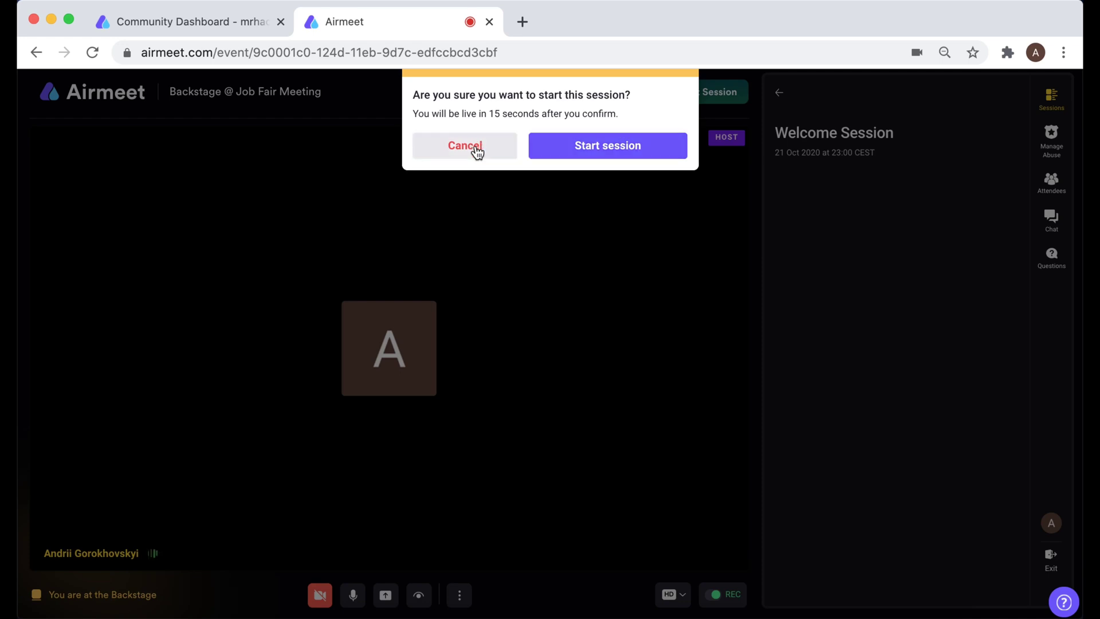
pyautogui.click(477, 150)
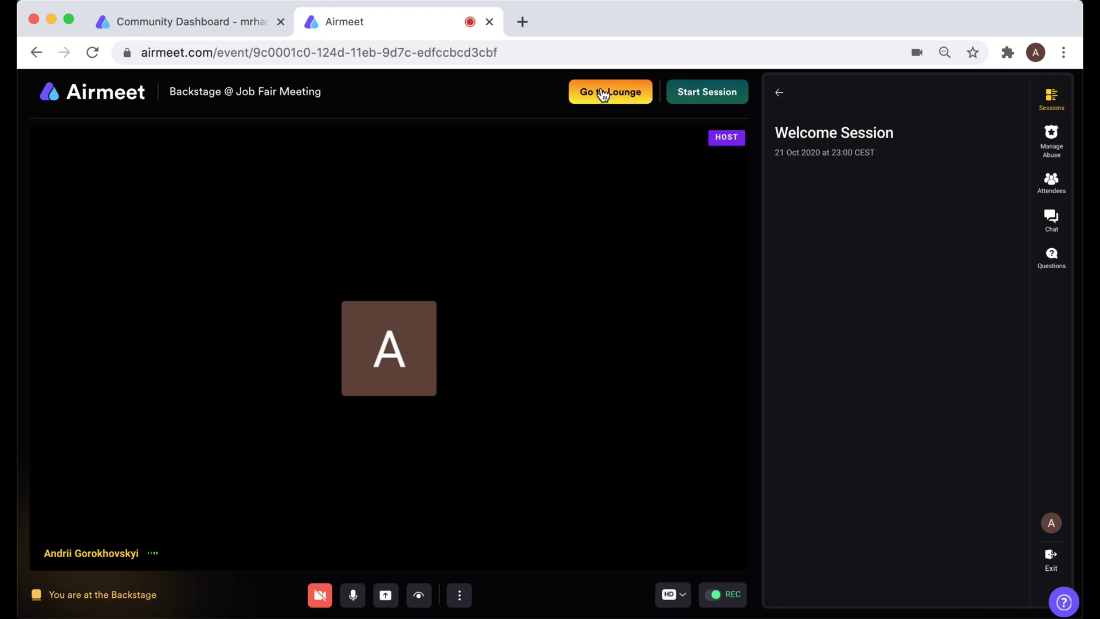
# Step: Check the Attendees, Chat and host options panels, ending on the Questions list with the Welcome Session
pyautogui.click(1052, 184)
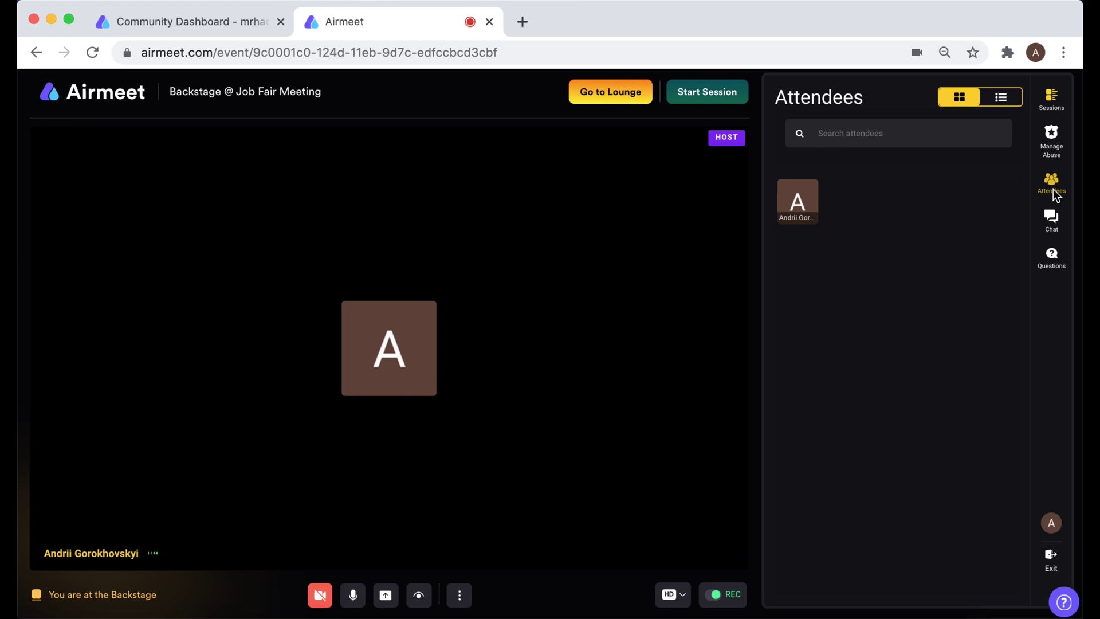
pyautogui.click(1052, 220)
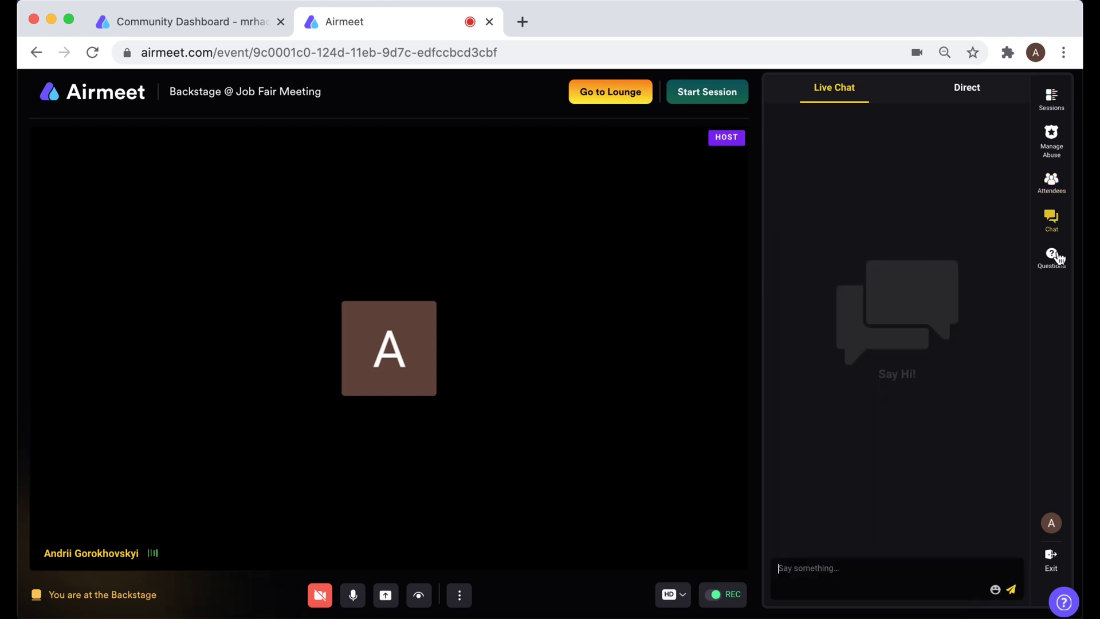
pyautogui.click(1057, 260)
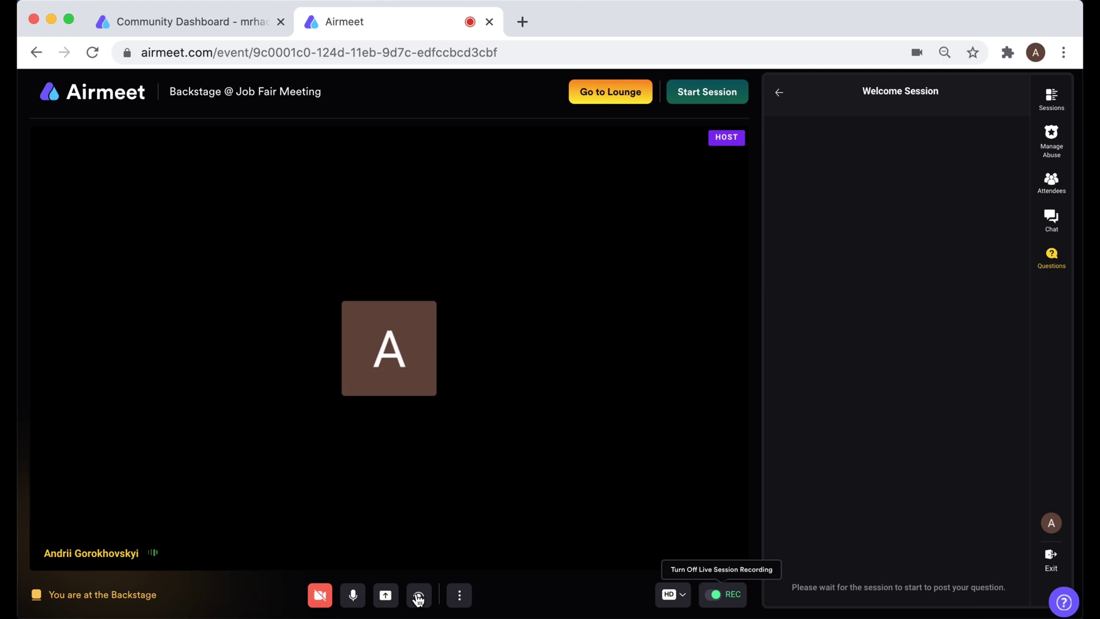
pyautogui.click(462, 598)
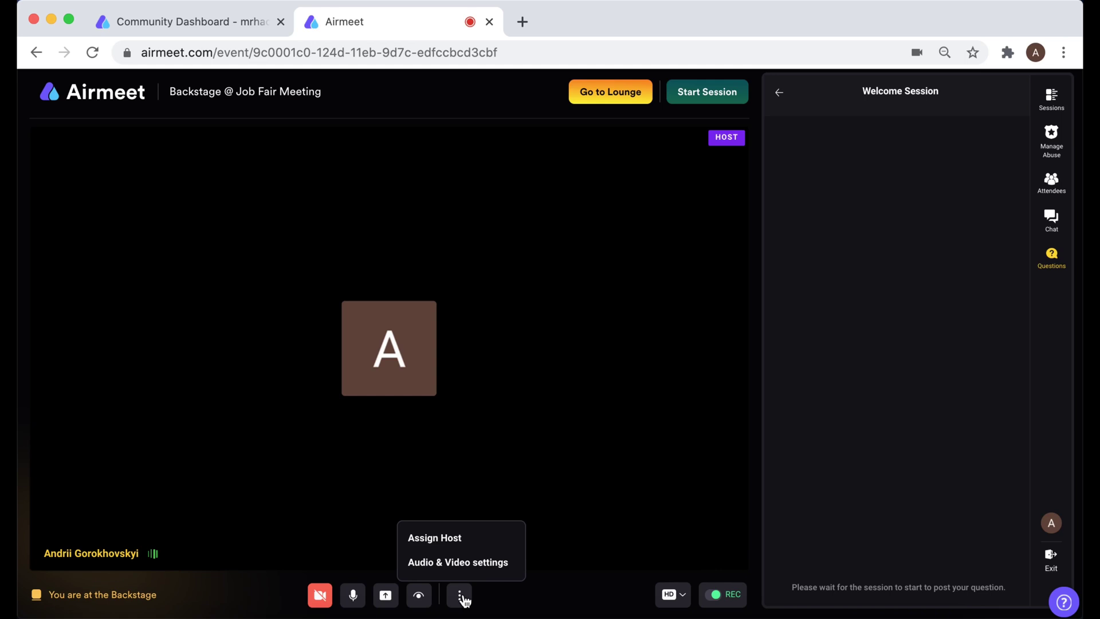
pyautogui.click(778, 93)
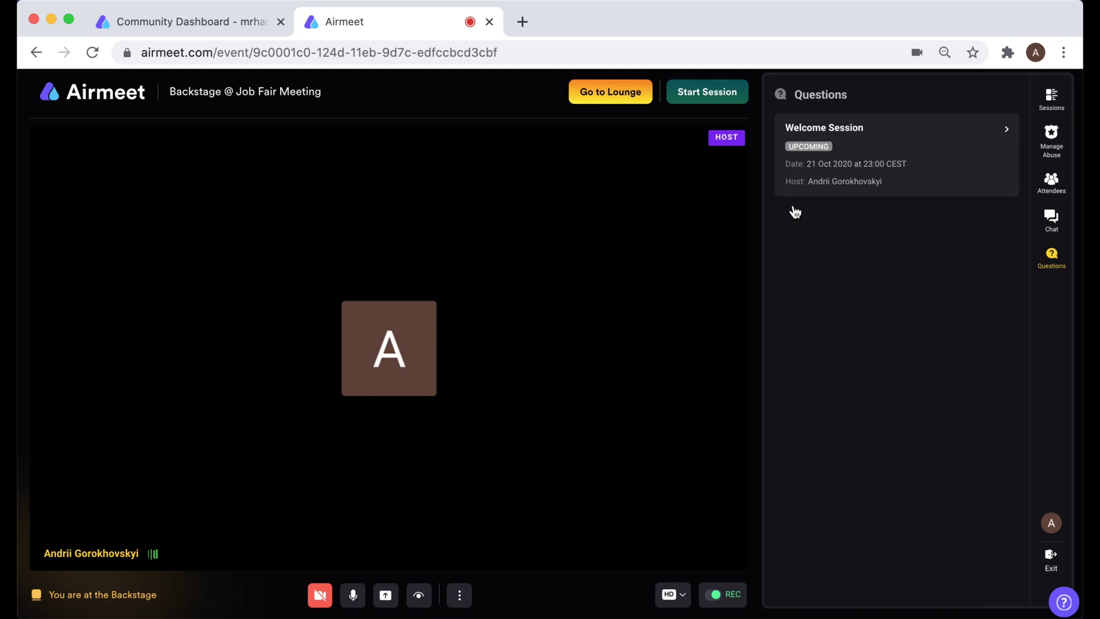
# Step: Leave the venue for the Job Fair Meeting event page and look over its details
pyautogui.click(599, 96)
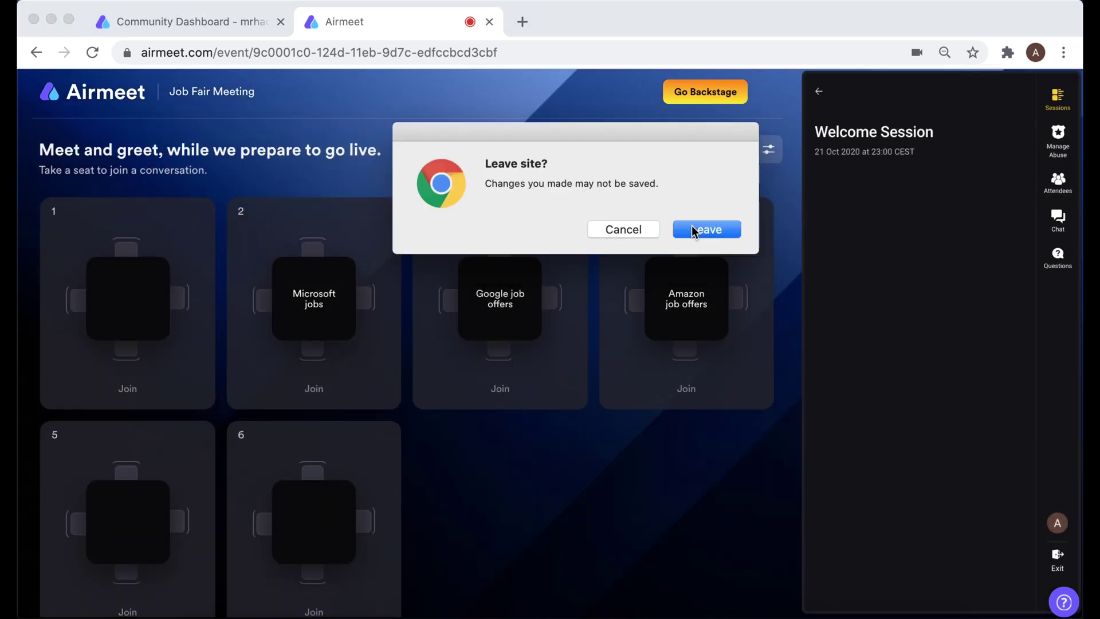
pyautogui.click(692, 230)
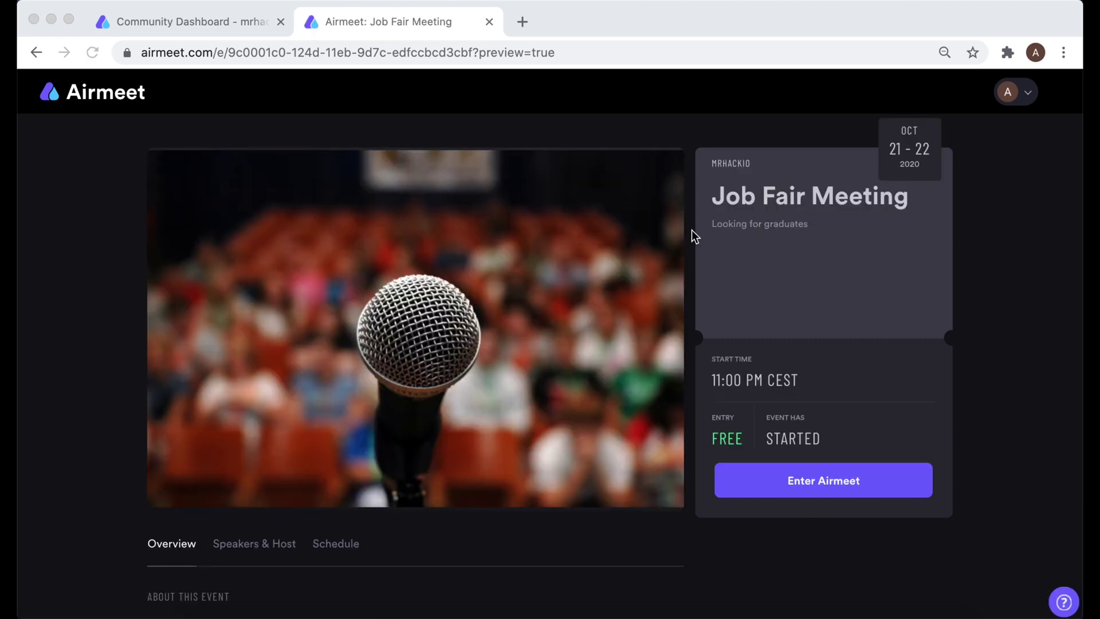
pyautogui.scroll(-10, 691, 230)
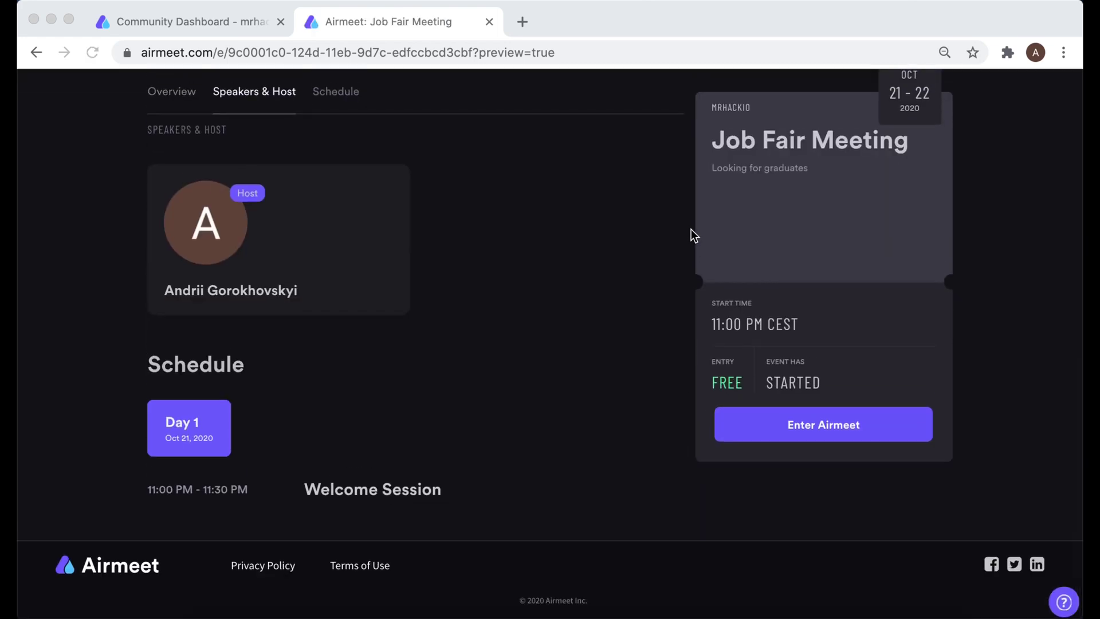
pyautogui.scroll(10, 692, 229)
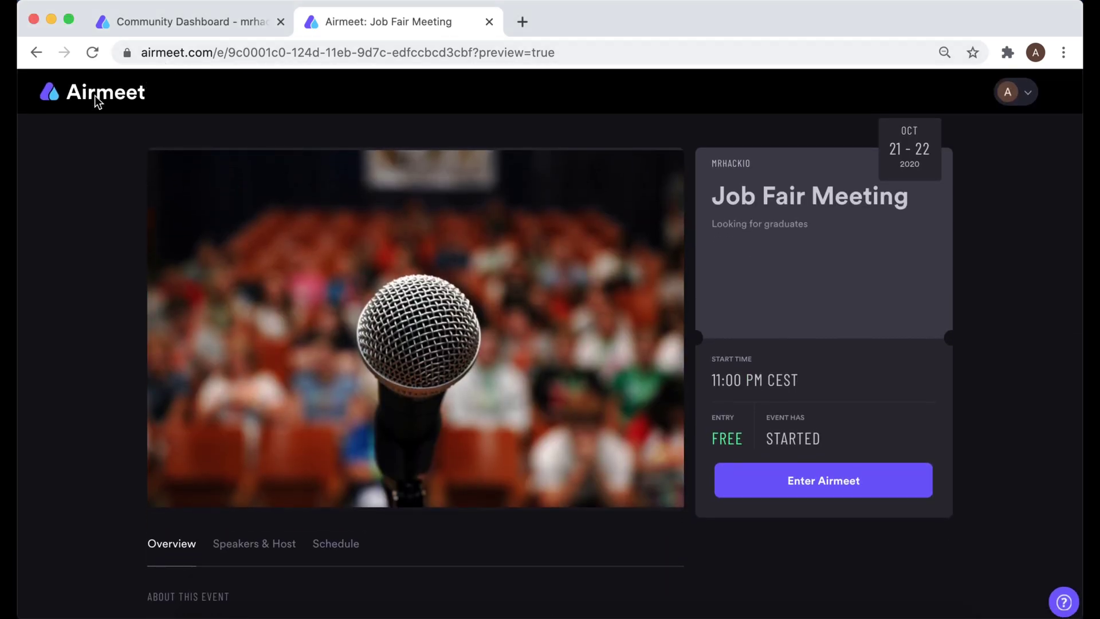
# Step: Return to the community dashboard, showing 5 Airmeets with Job Fair Meeting ongoing
pyautogui.click(117, 101)
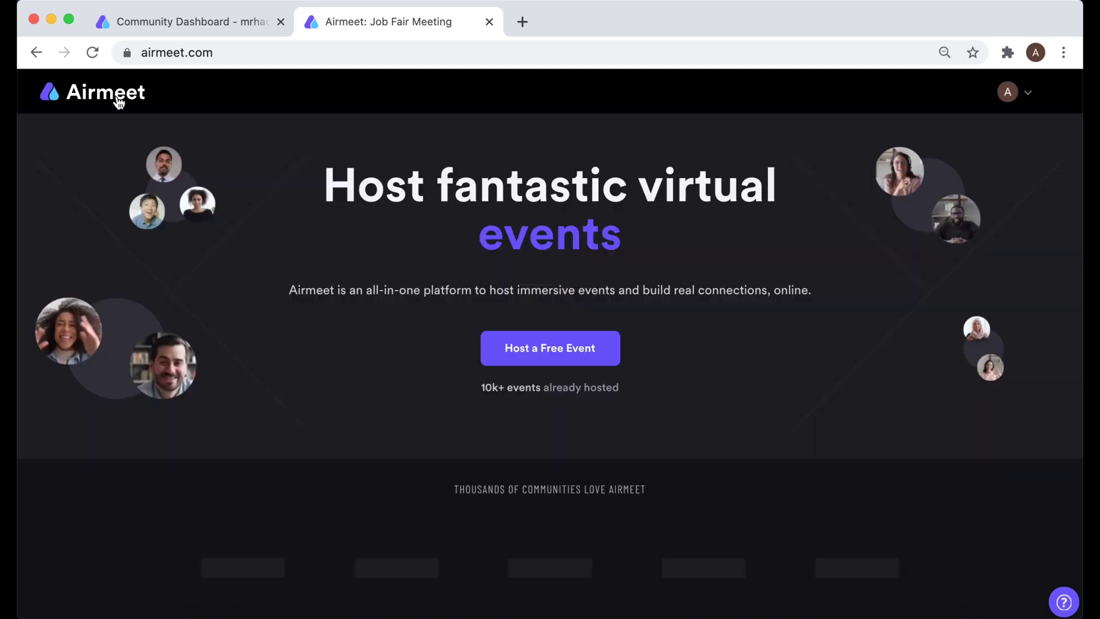
pyautogui.click(1026, 94)
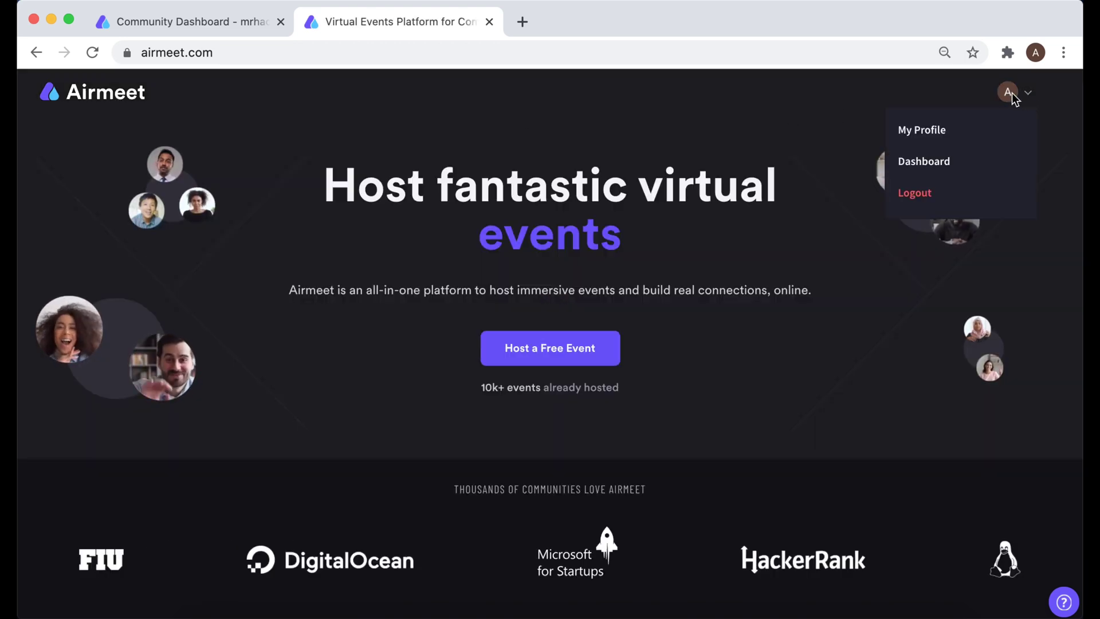
pyautogui.click(913, 133)
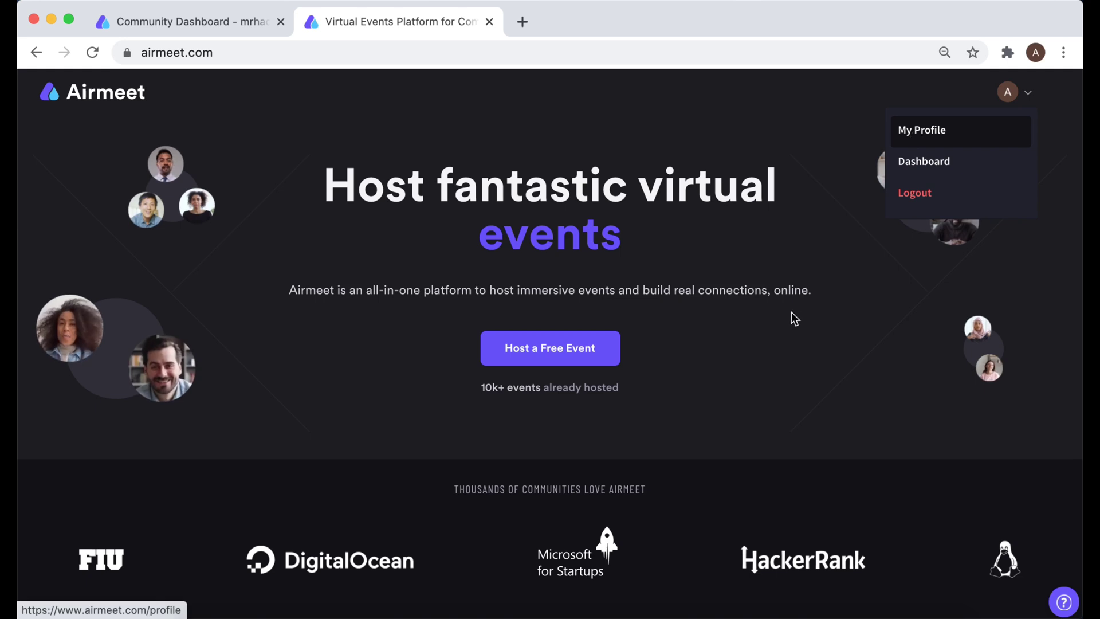
pyautogui.scroll(-10, 792, 313)
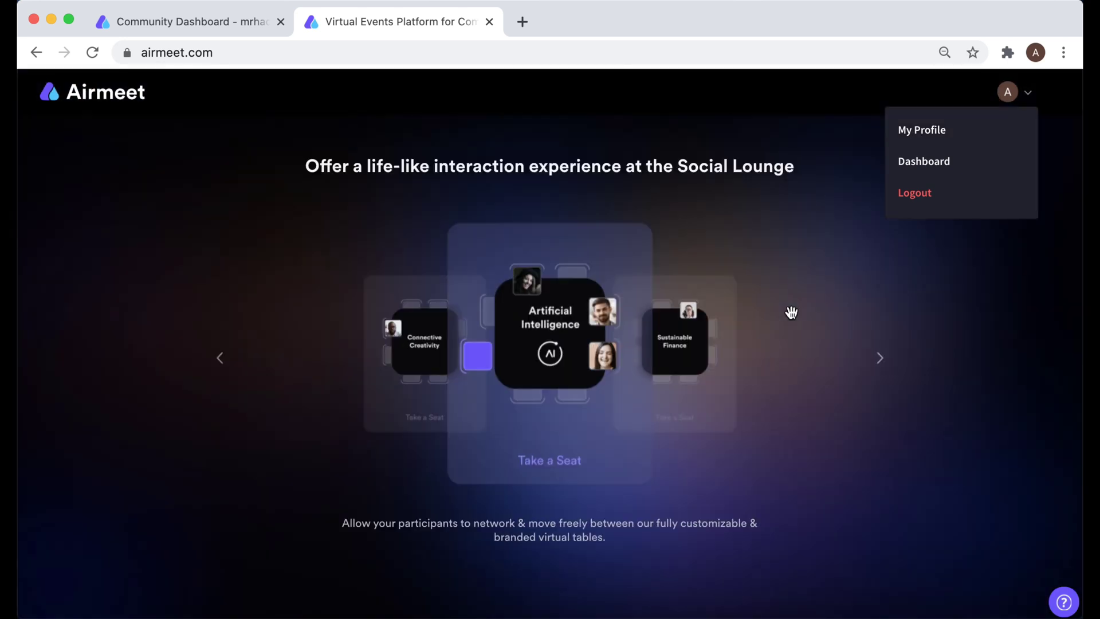
pyautogui.scroll(8, 791, 313)
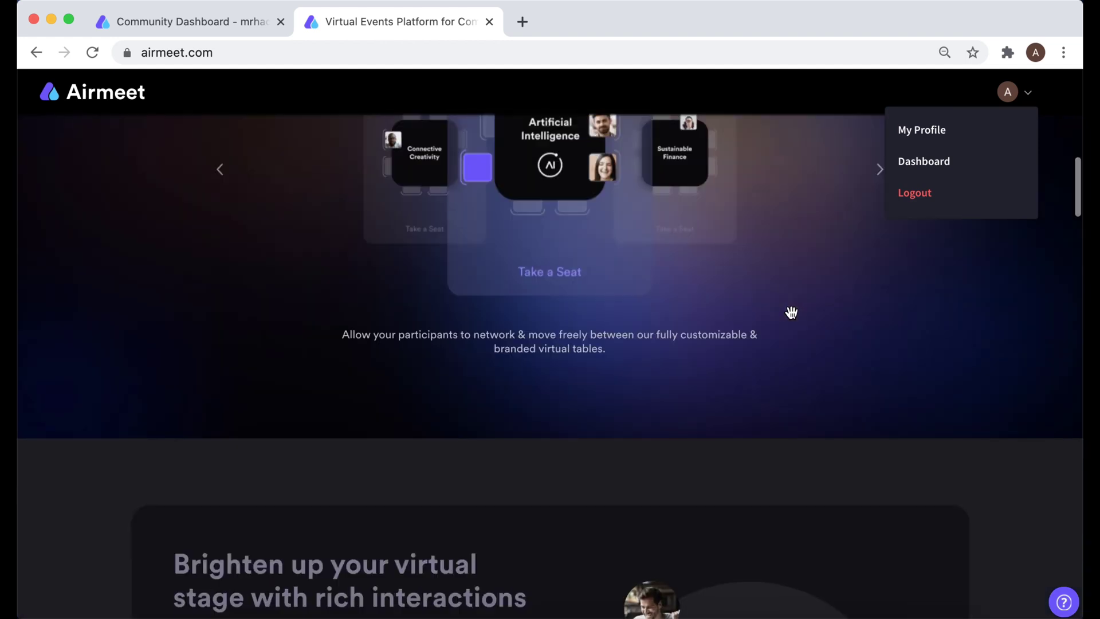
pyautogui.scroll(3, 792, 319)
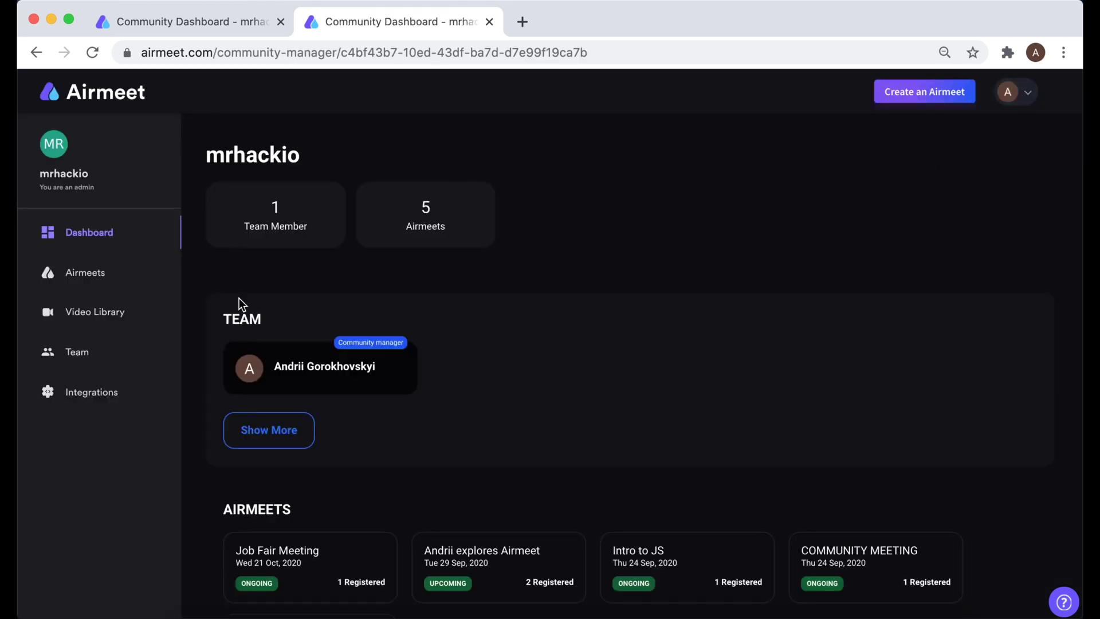
# Step: Review the Video Library, Team, Integrations, Airmeets and Dashboard pages, then reach the Pricing page
pyautogui.scroll(-3, 239, 298)
pyautogui.scroll(3, 239, 298)
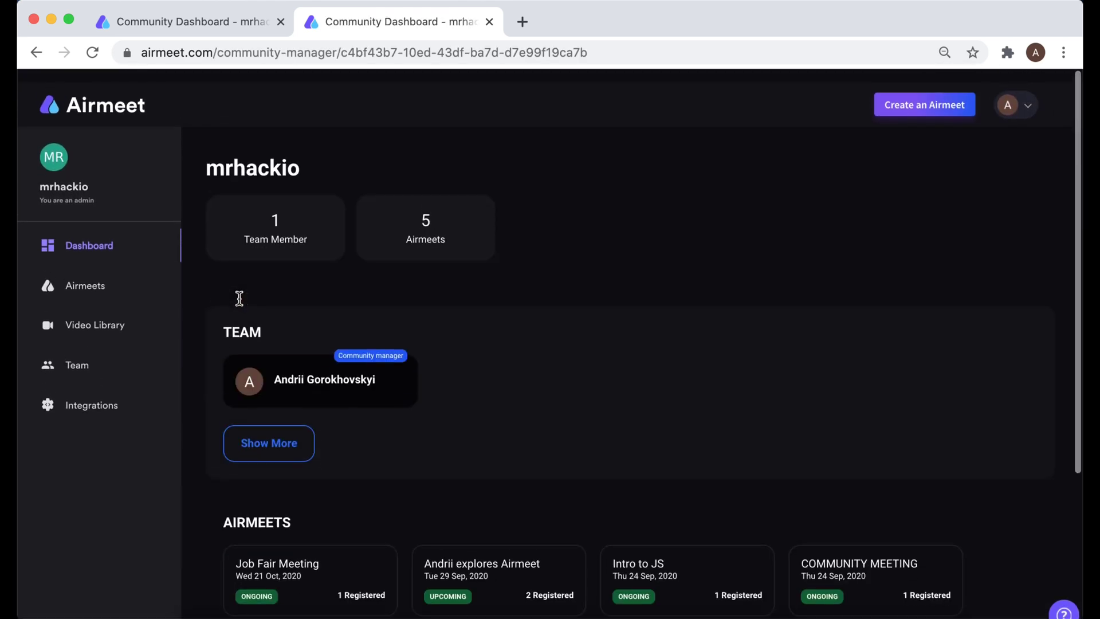
pyautogui.click(77, 316)
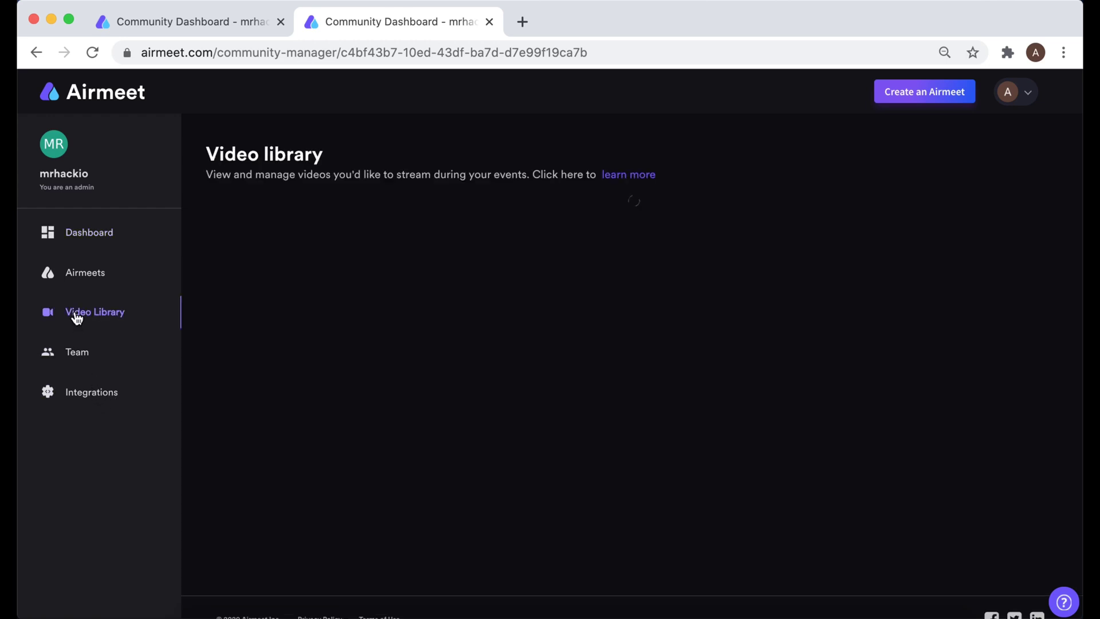
pyautogui.click(82, 355)
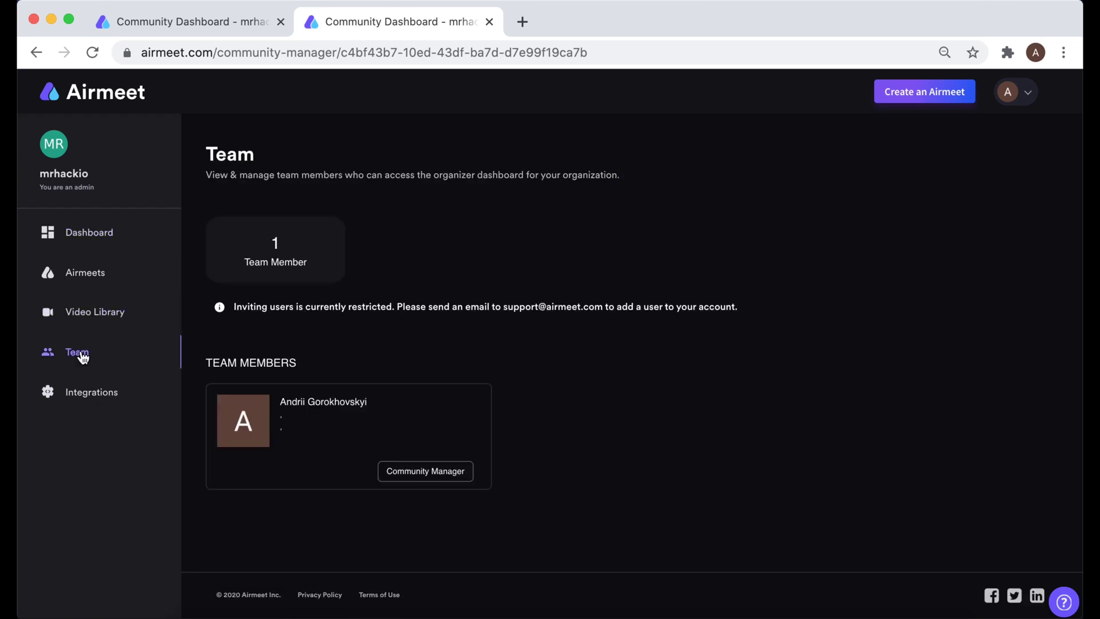
pyautogui.click(90, 398)
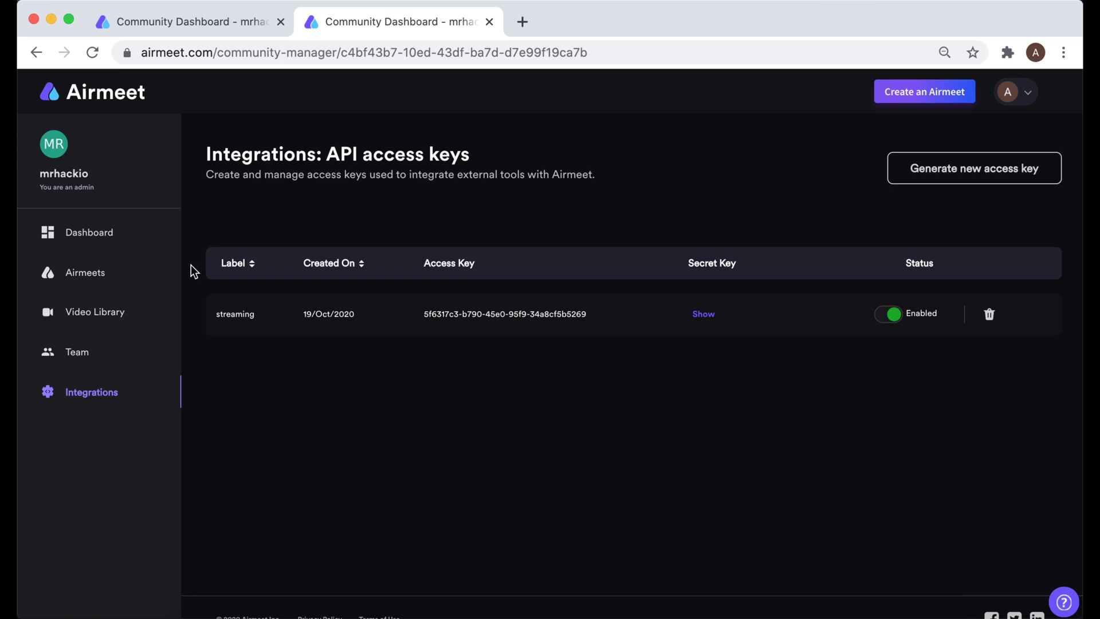
pyautogui.click(101, 276)
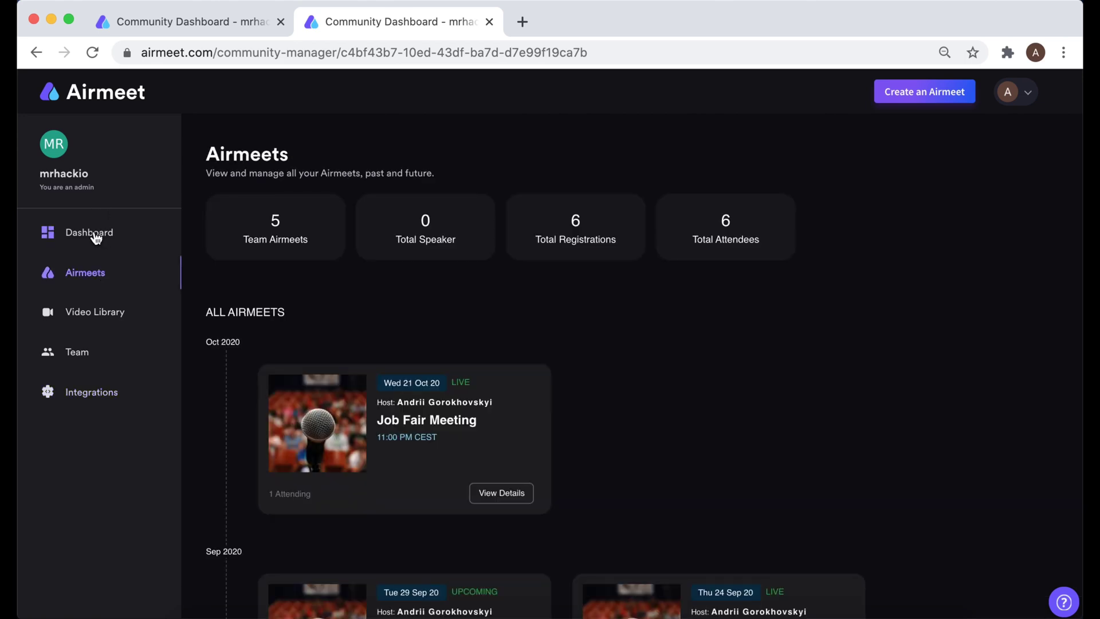
pyautogui.click(94, 235)
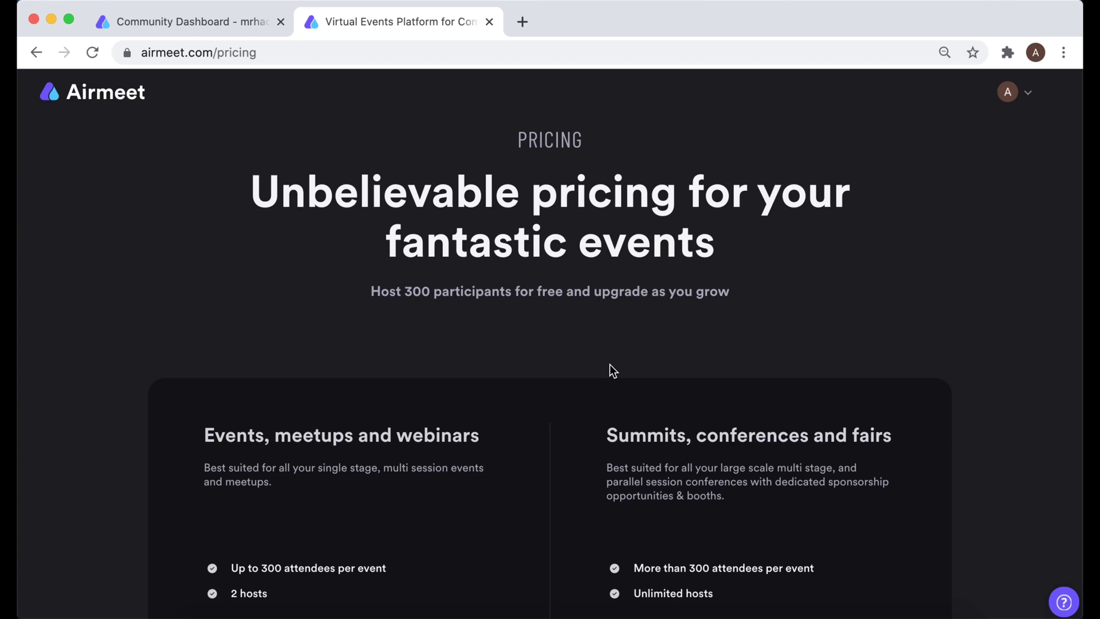
pyautogui.scroll(-8, 610, 369)
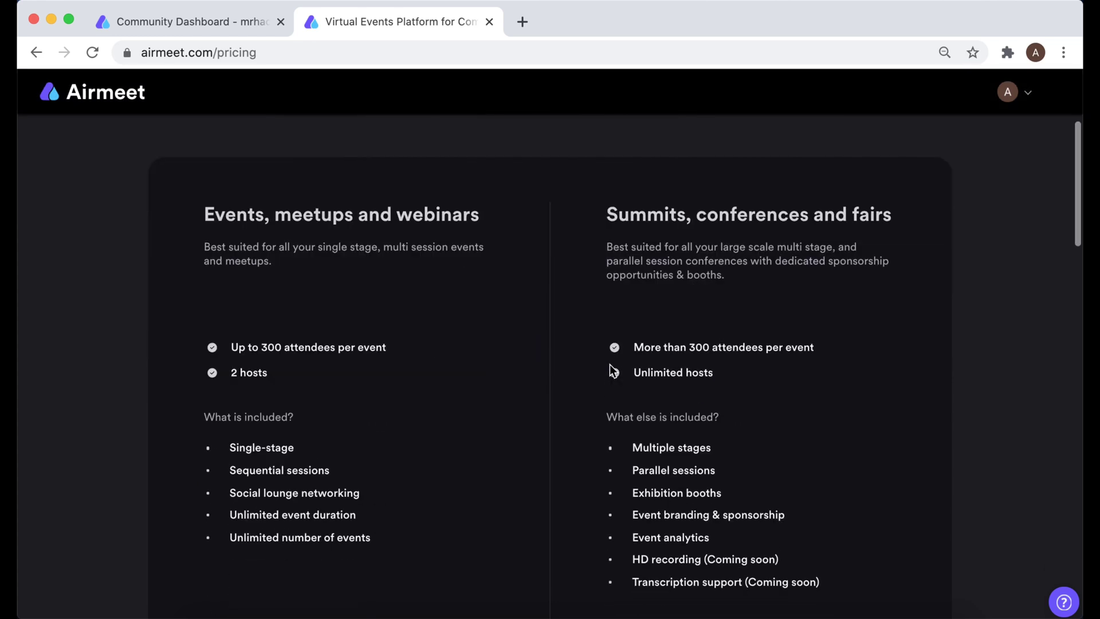
pyautogui.scroll(5, 609, 364)
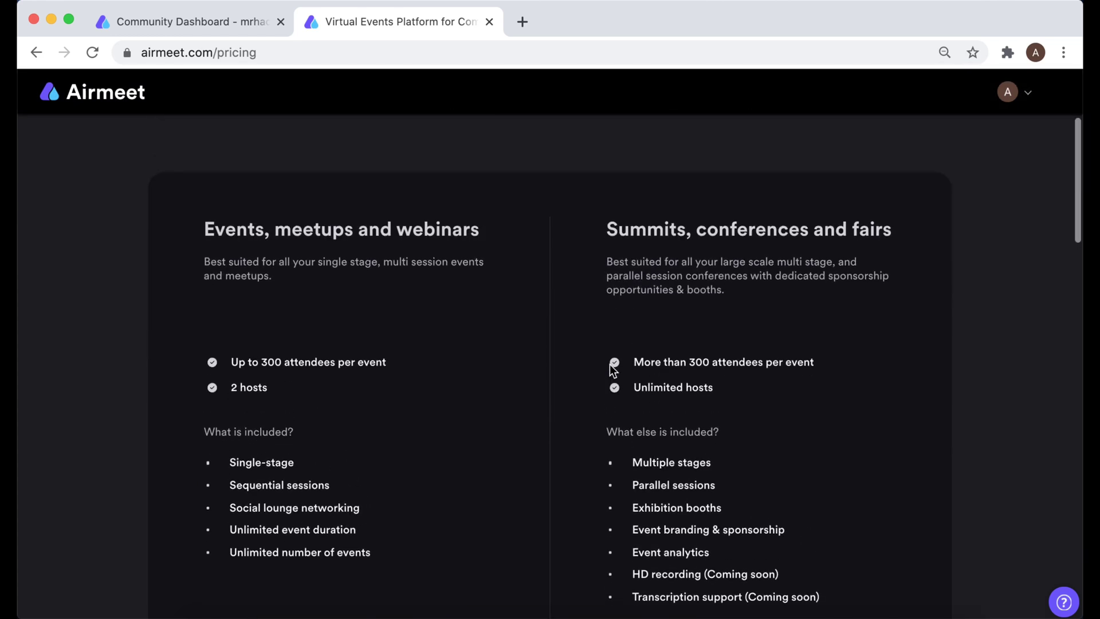
pyautogui.scroll(-3, 610, 364)
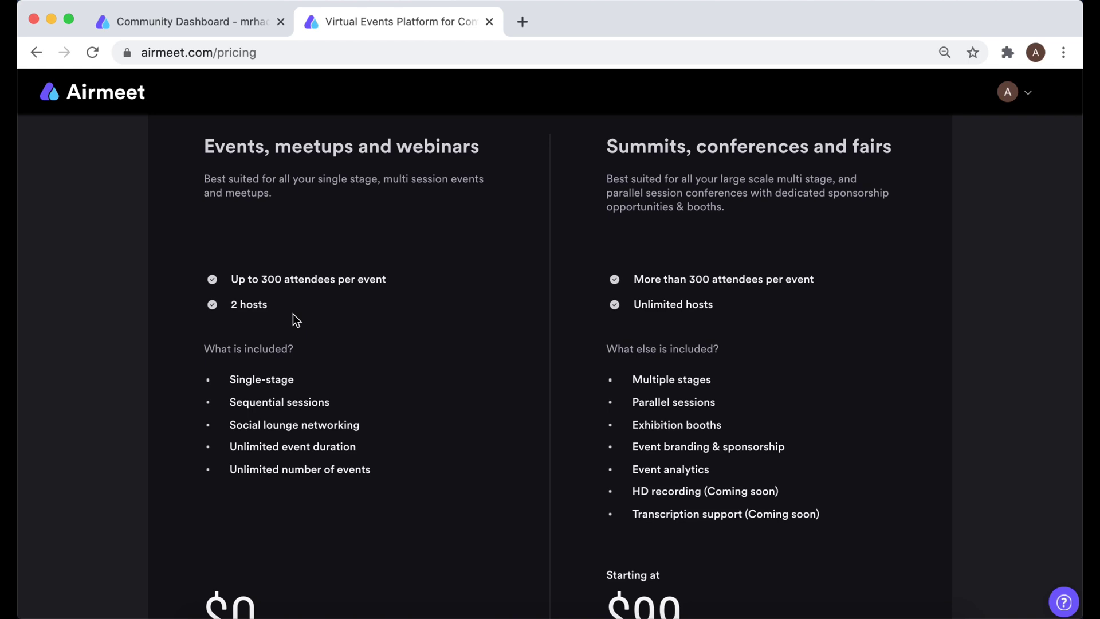
pyautogui.scroll(-4, 293, 314)
pyautogui.scroll(6, 294, 314)
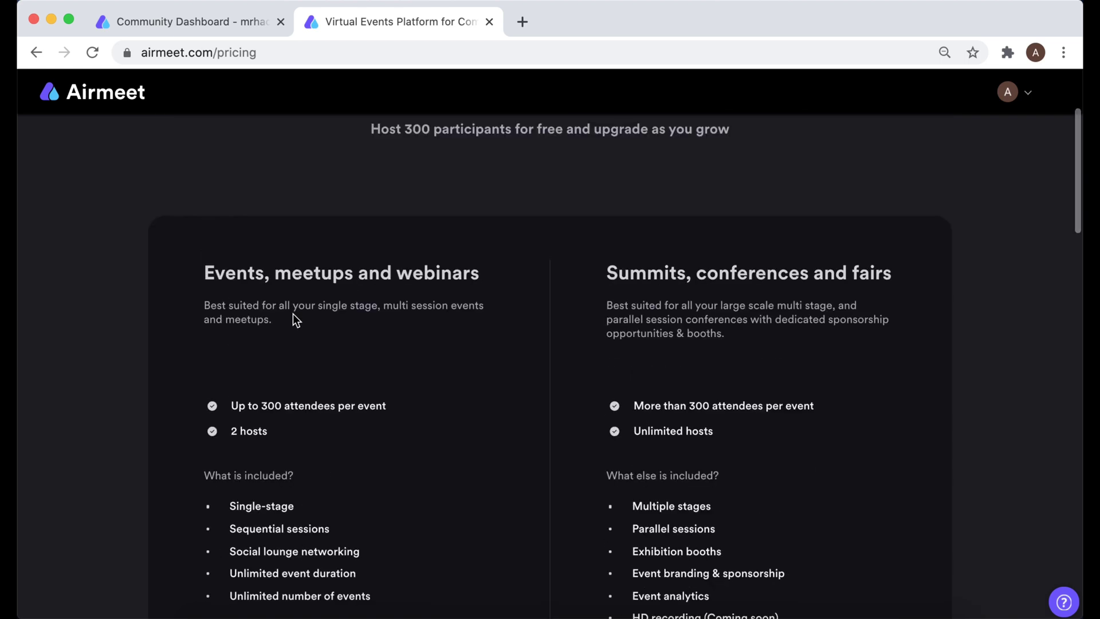
pyautogui.scroll(-5, 293, 314)
pyautogui.scroll(3, 293, 314)
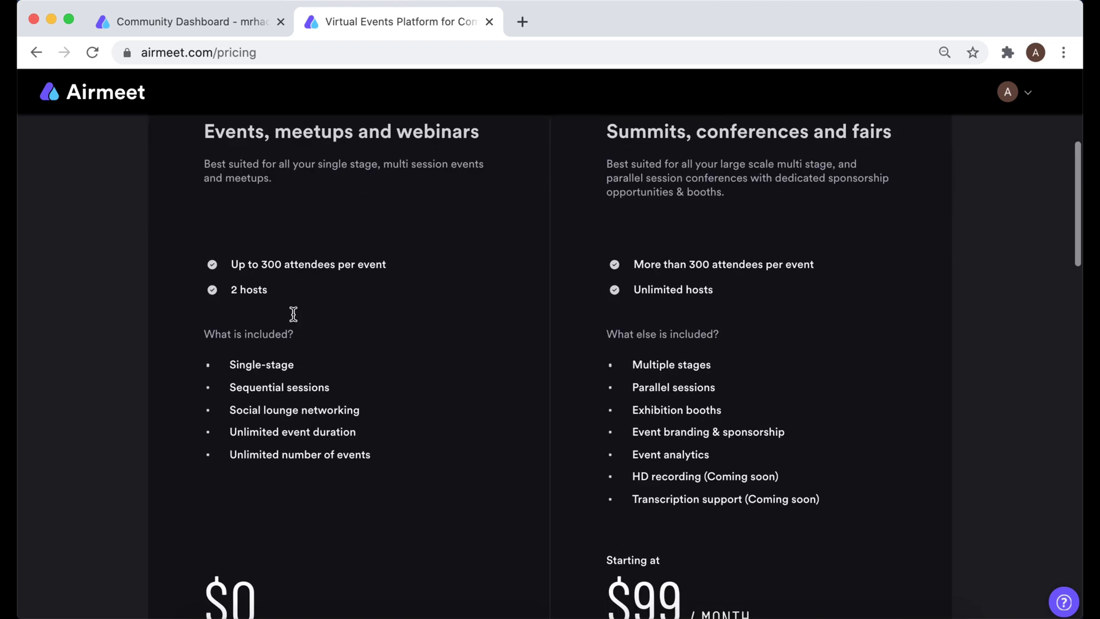
pyautogui.scroll(1, 699, 255)
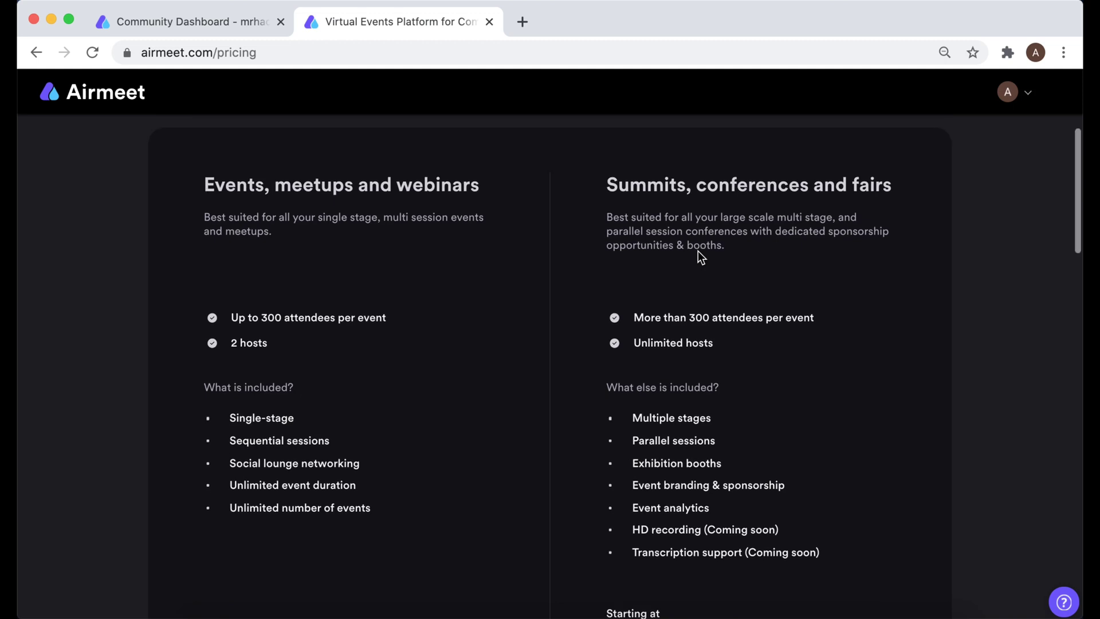
pyautogui.scroll(-1, 698, 251)
pyautogui.scroll(-1, 698, 251)
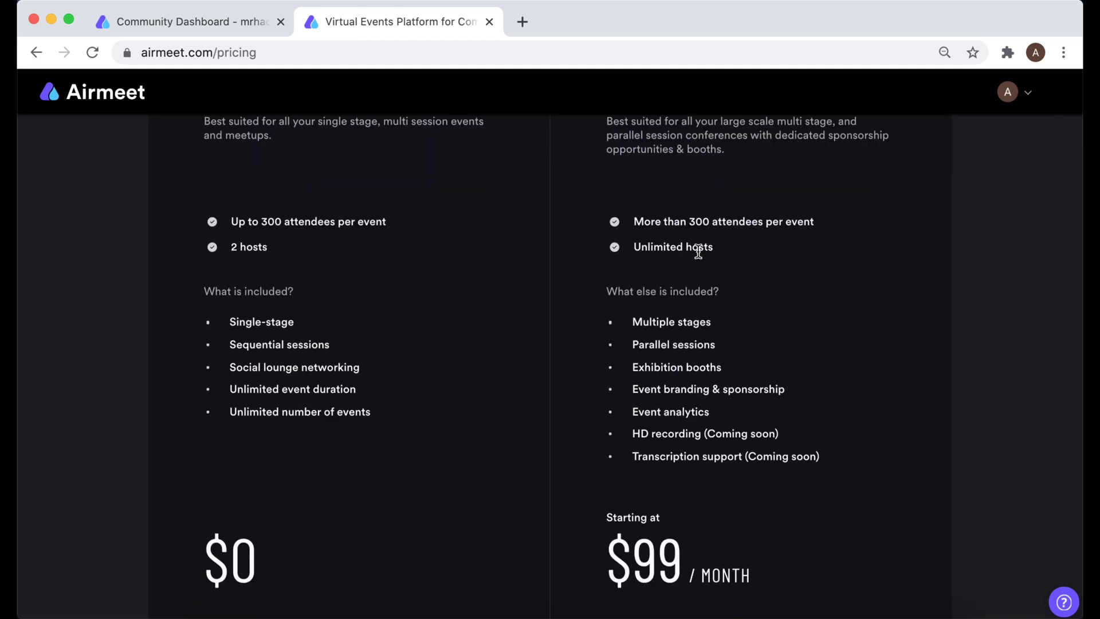
pyautogui.scroll(-4, 698, 251)
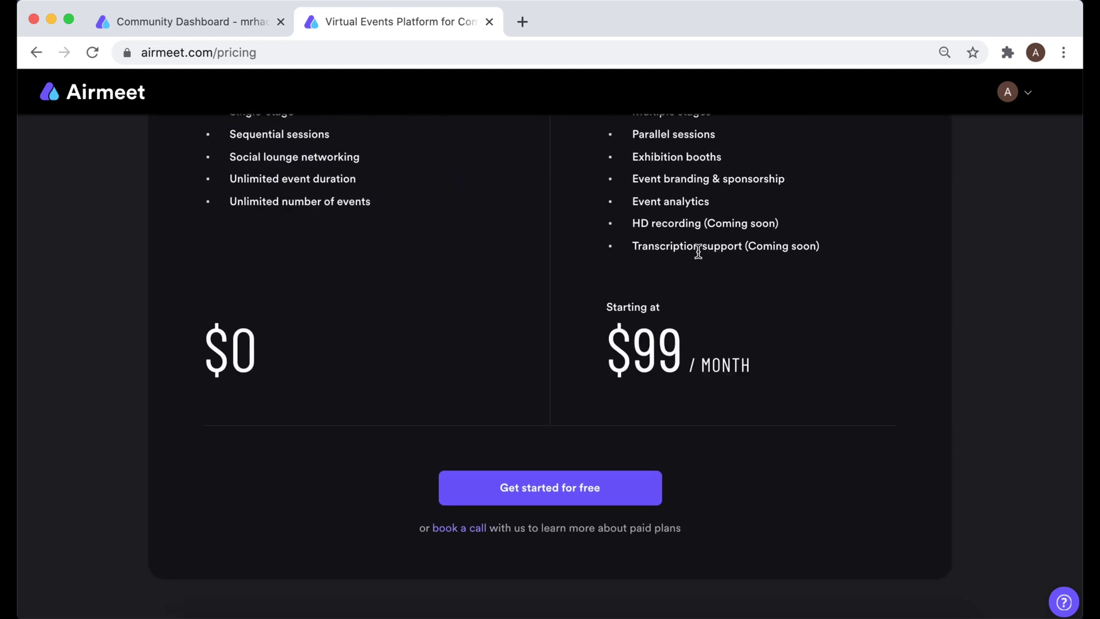
pyautogui.scroll(-3, 698, 251)
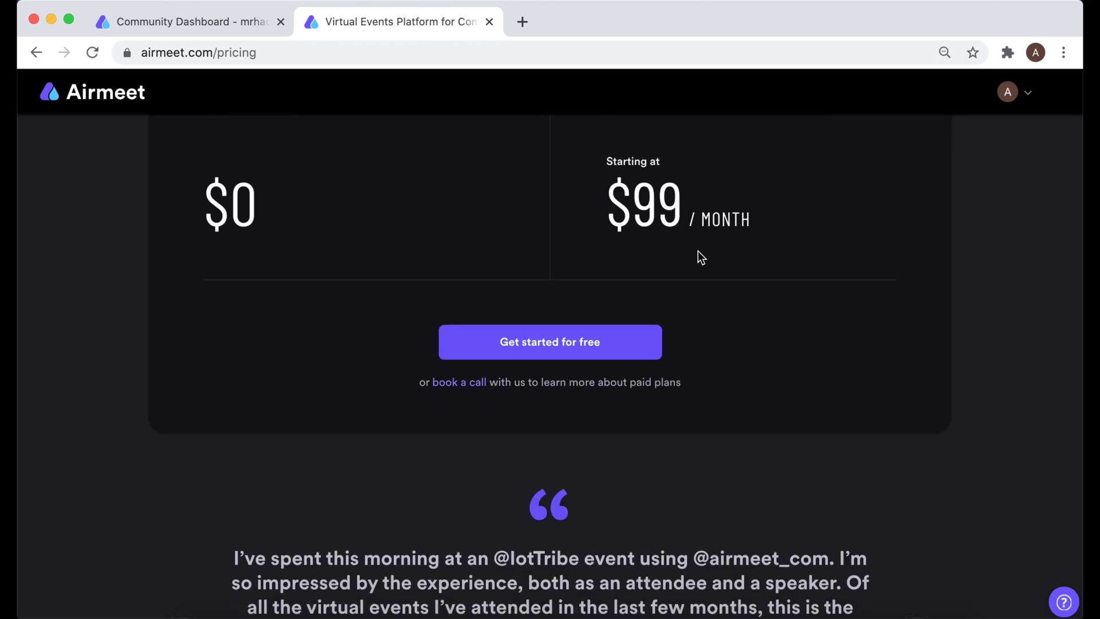
pyautogui.scroll(6, 698, 251)
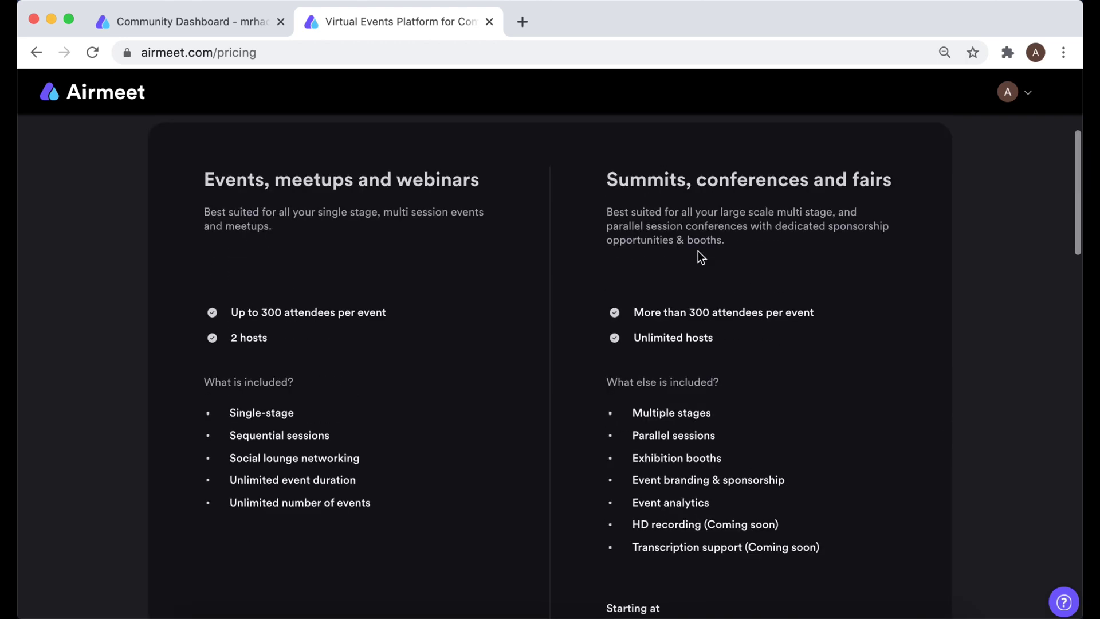
pyautogui.scroll(-6, 698, 251)
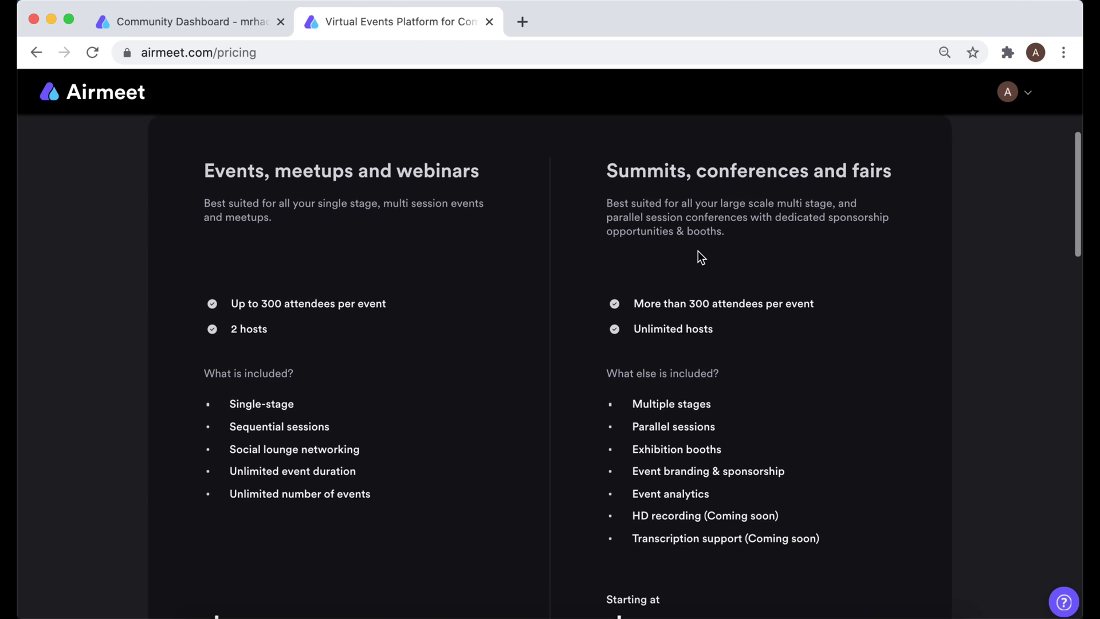
pyautogui.scroll(-3, 697, 251)
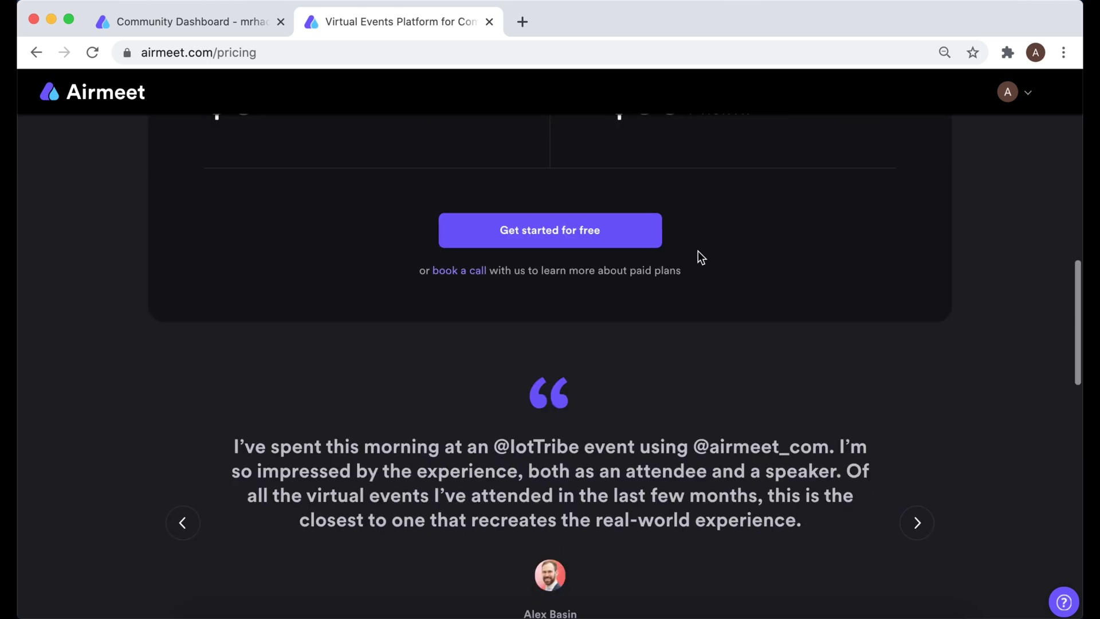
pyautogui.scroll(-4, 698, 251)
pyautogui.scroll(10, 698, 251)
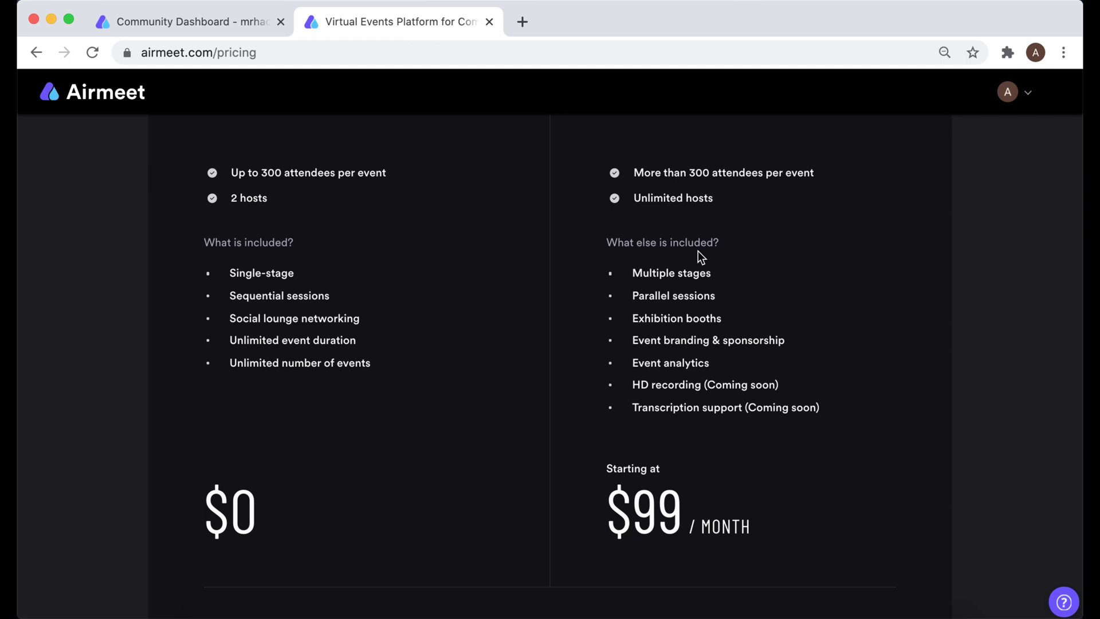
pyautogui.scroll(-8, 698, 251)
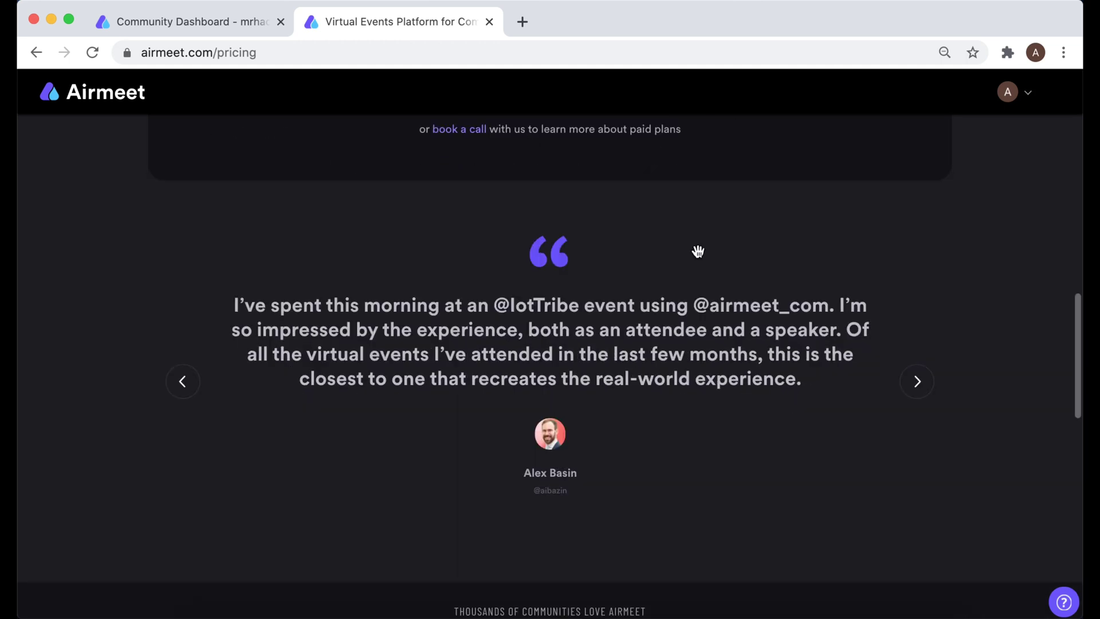